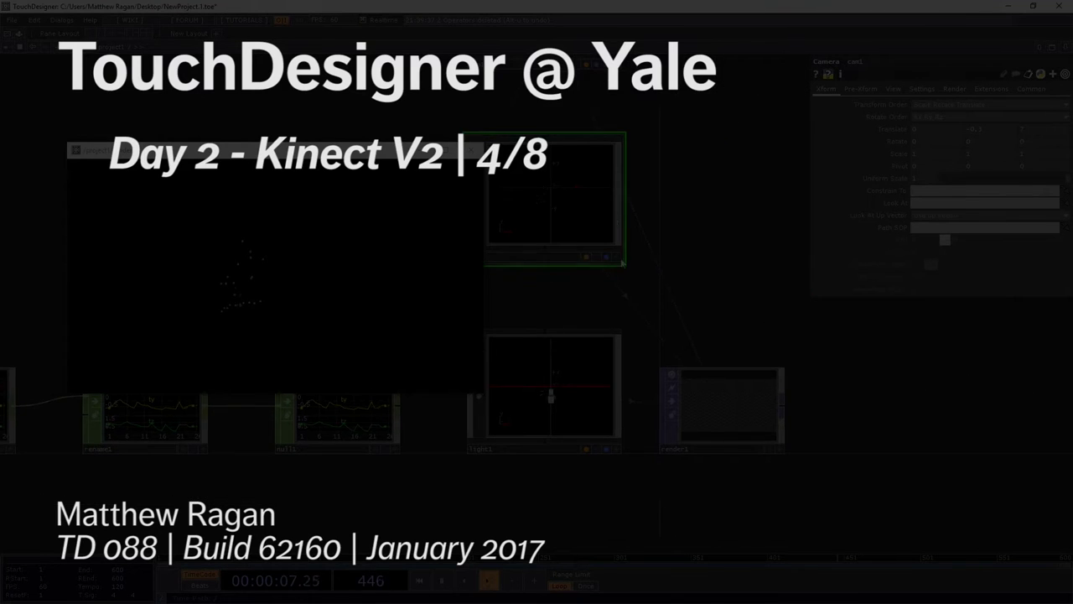
scroll(795, 440, "up", 5)
left_click_drag(908, 391, 1031, 415)
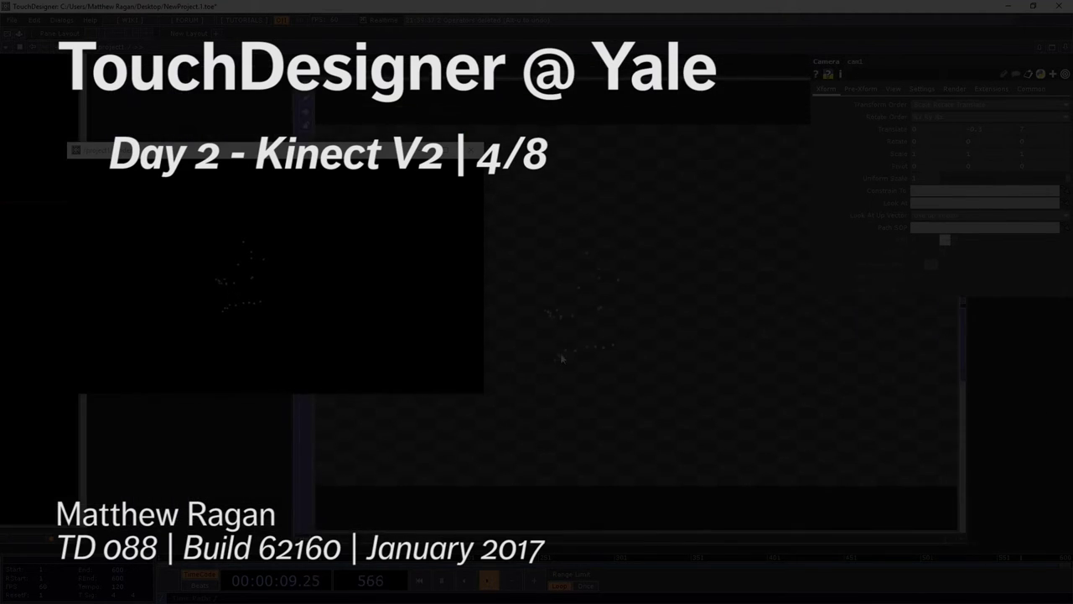
scroll(562, 344, "down", 5)
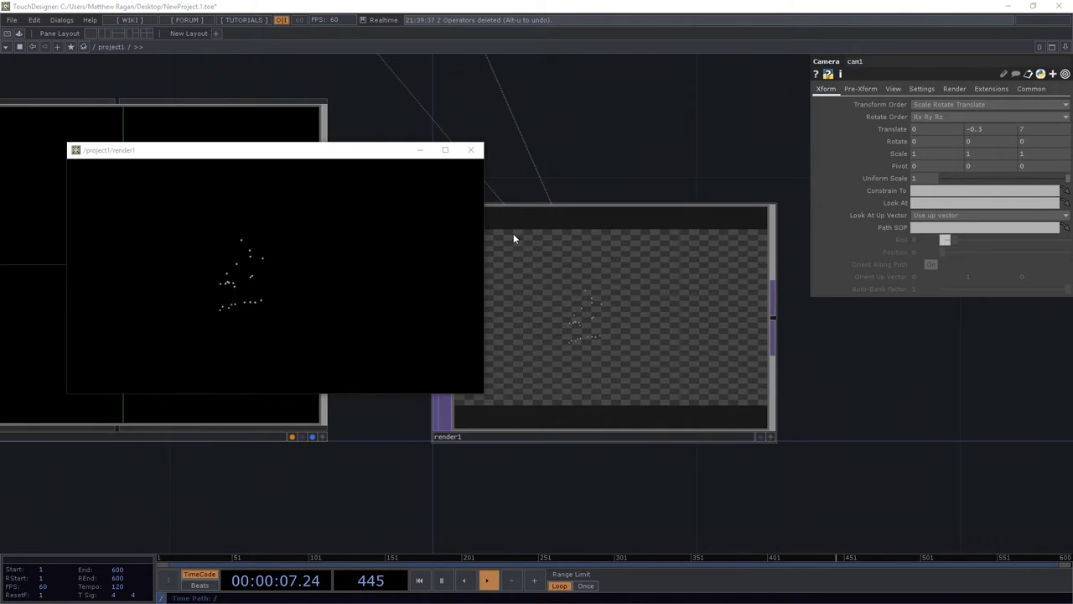
left_click_drag(637, 179, 740, 196)
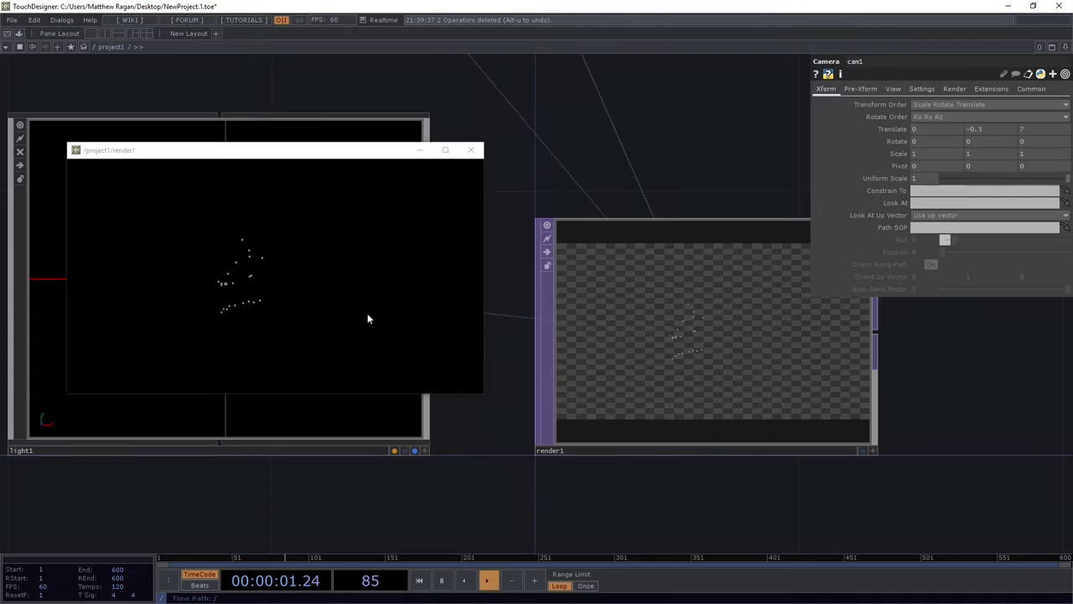
left_click_drag(575, 169, 663, 166)
scroll(576, 291, "down", 5)
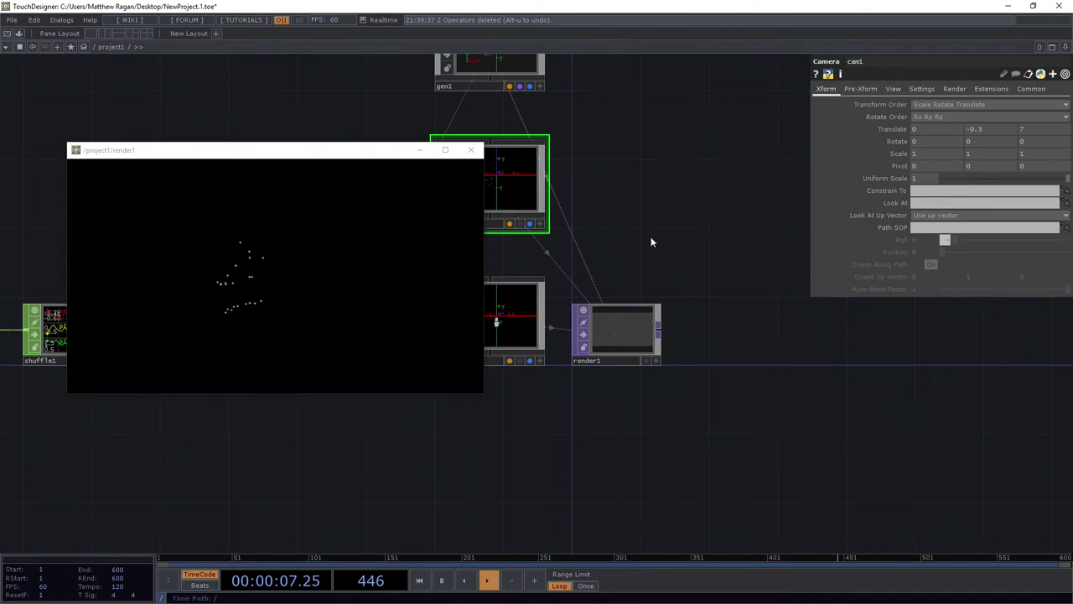
- Inside geo1, set the sphere's radius to 0.02 on all three axes
left_click_drag(650, 240, 770, 355)
scroll(605, 155, "up", 8)
scroll(594, 169, "up", 3)
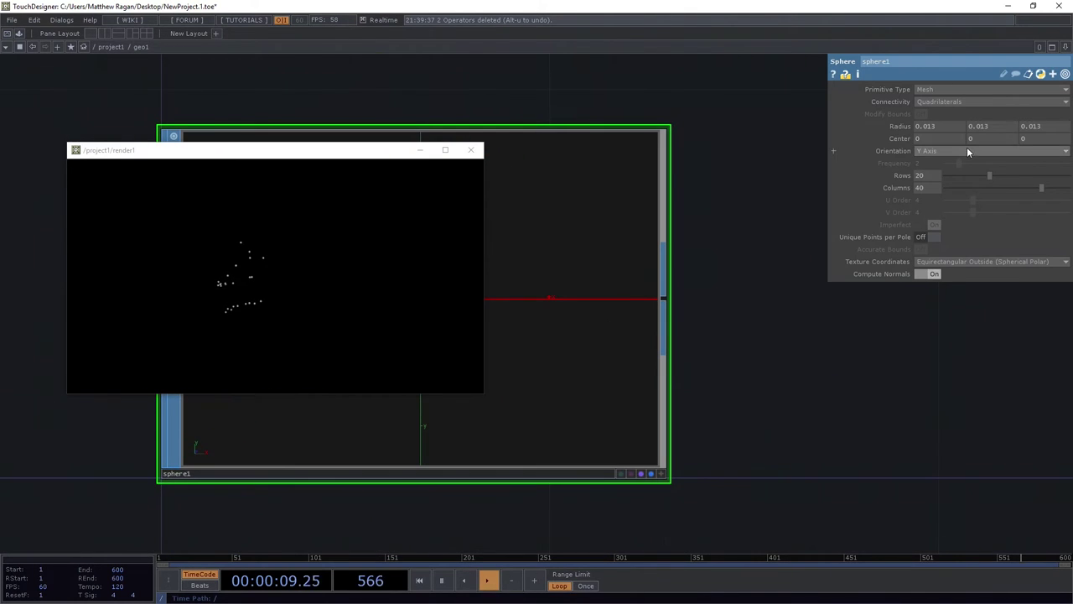
mouse_move(905, 130)
middle_mouse_down()
mouse_move(903, 104)
mouse_move(903, 150)
middle_mouse_up()
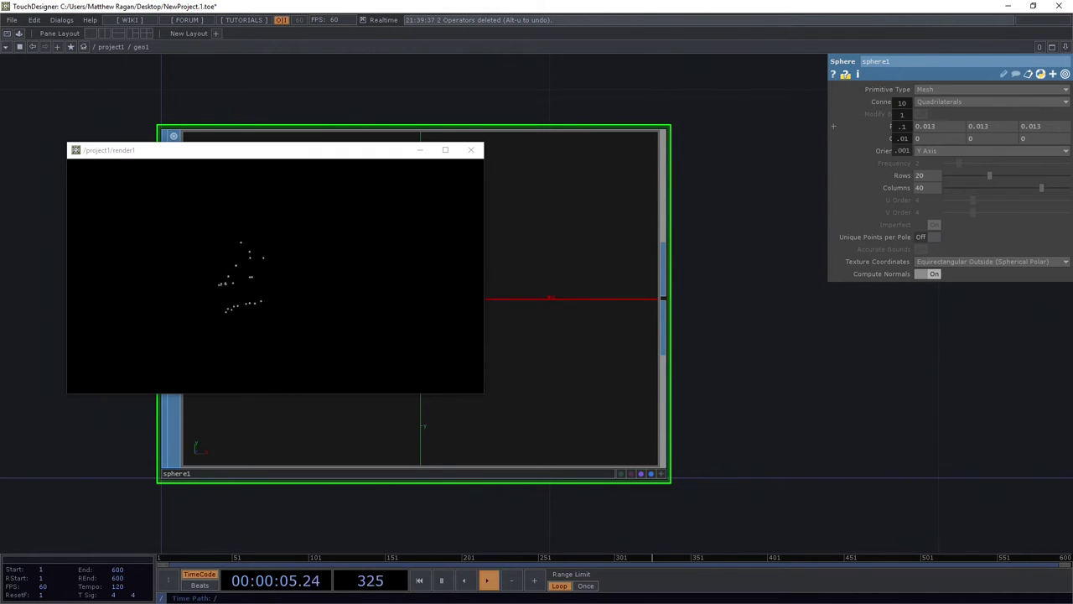
middle_click_drag(833, 126, 906, 108)
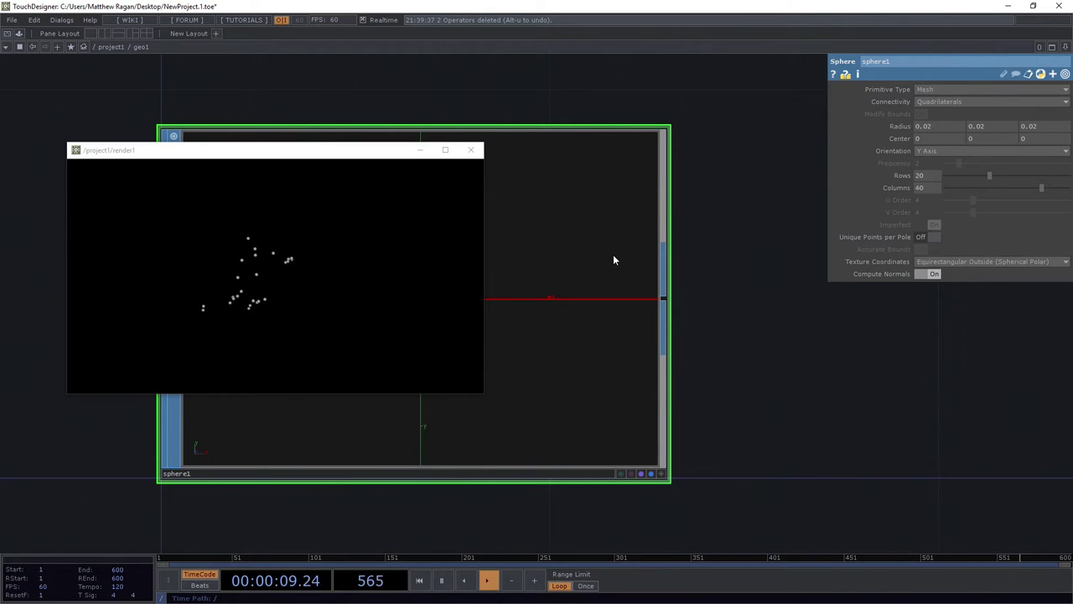
- Close the floating render1 viewer and return from geo1 to the project1 network
left_click(473, 151)
scroll(470, 160, "down", 3)
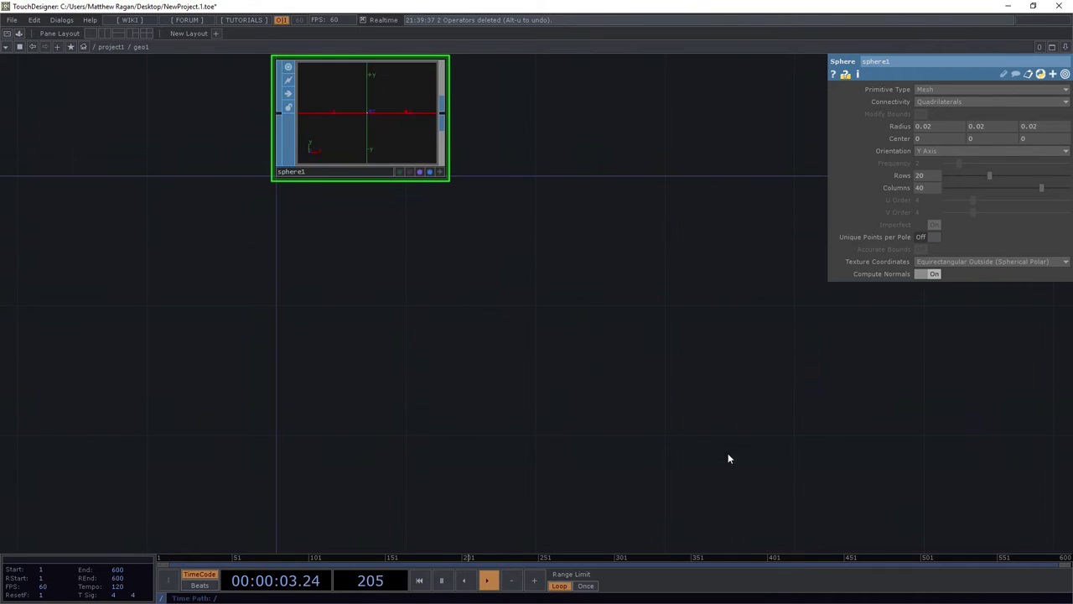
key("u")
scroll(492, 228, "down", 3)
left_click_drag(501, 220, 444, 54)
middle_click_drag(476, 268, 481, 277)
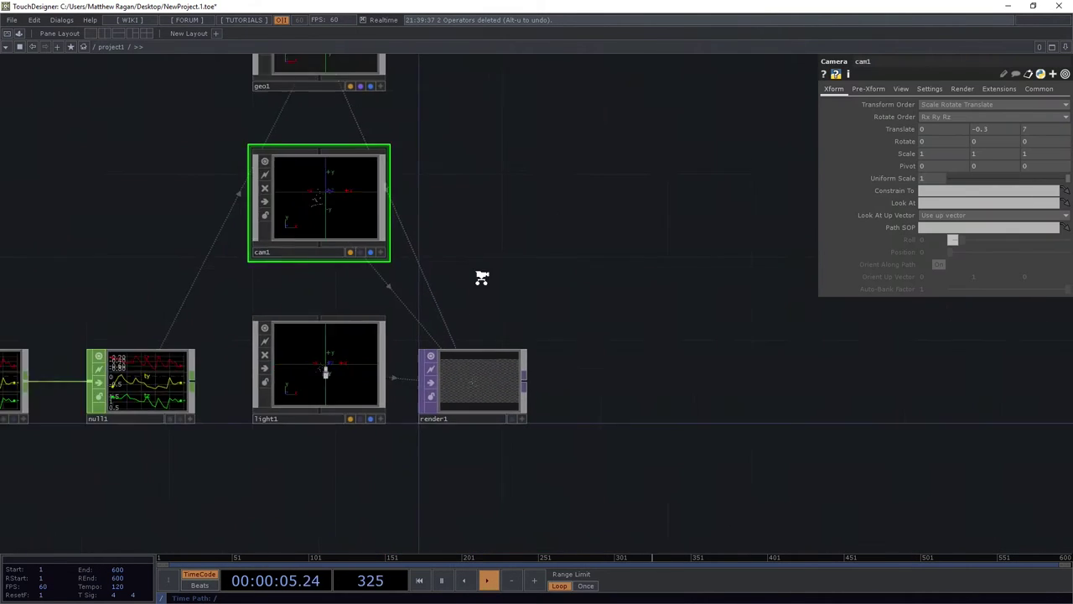
- Add a Feedback TOP beside render1 and wire render1's output into it
scroll(482, 278, "up", 5)
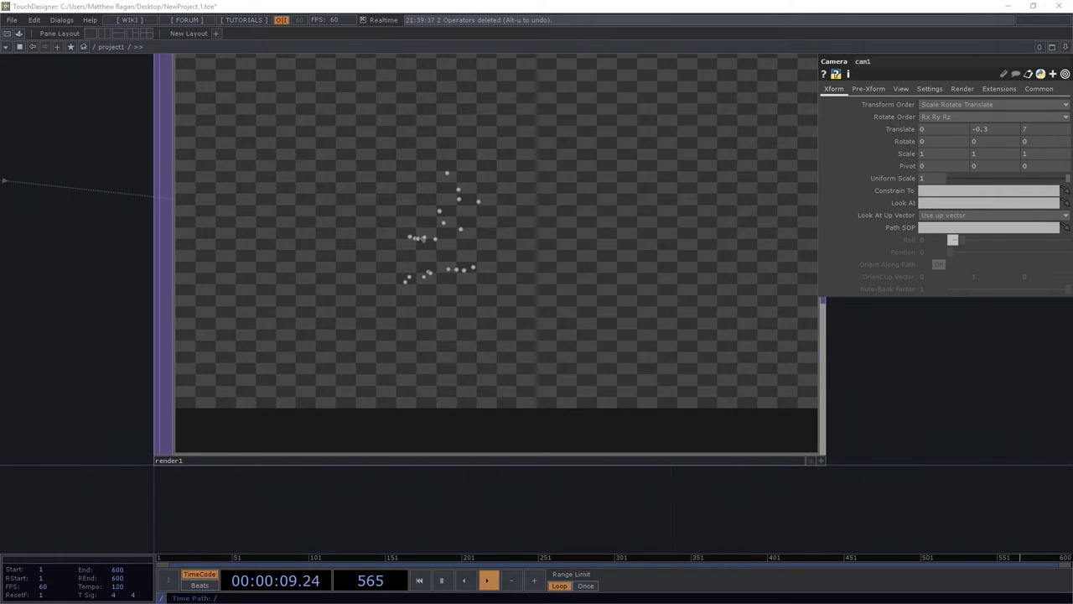
scroll(481, 210, "down", 8)
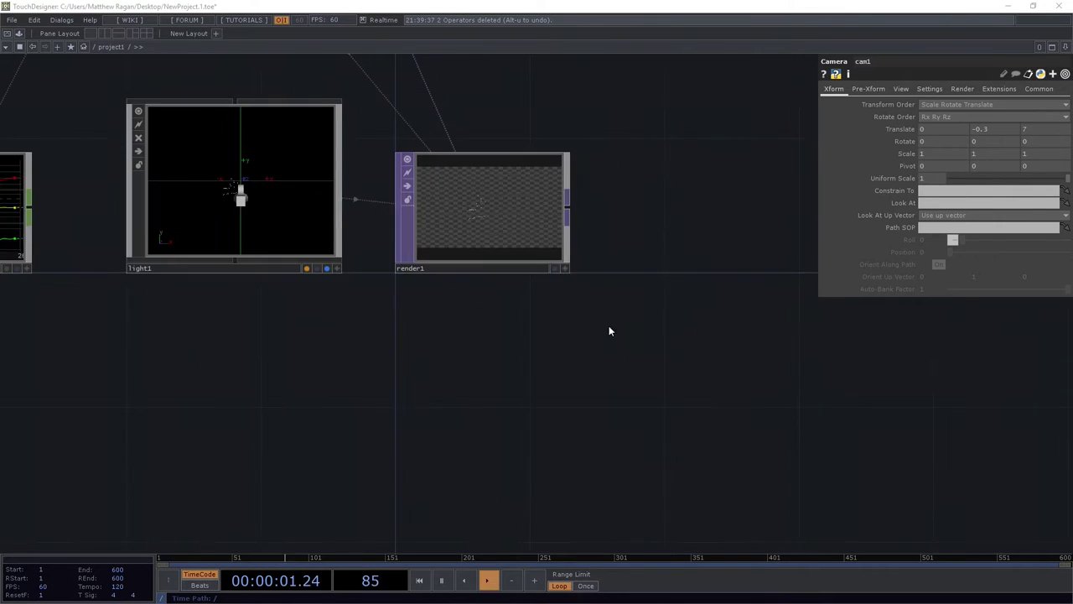
left_click_drag(609, 325, 502, 414)
scroll(415, 246, "up", 4)
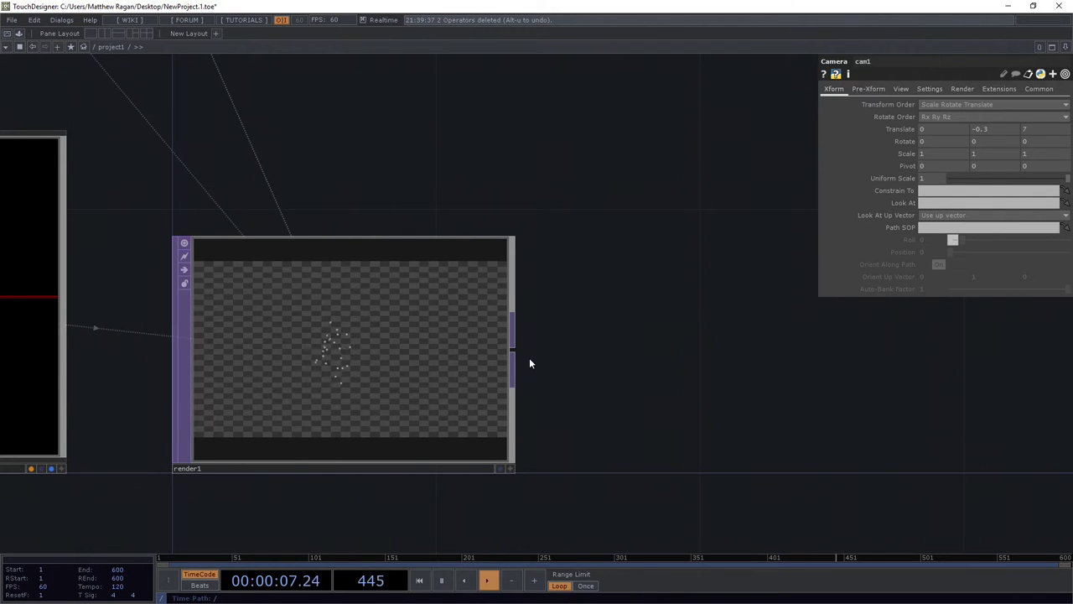
scroll(587, 360, "down", 6)
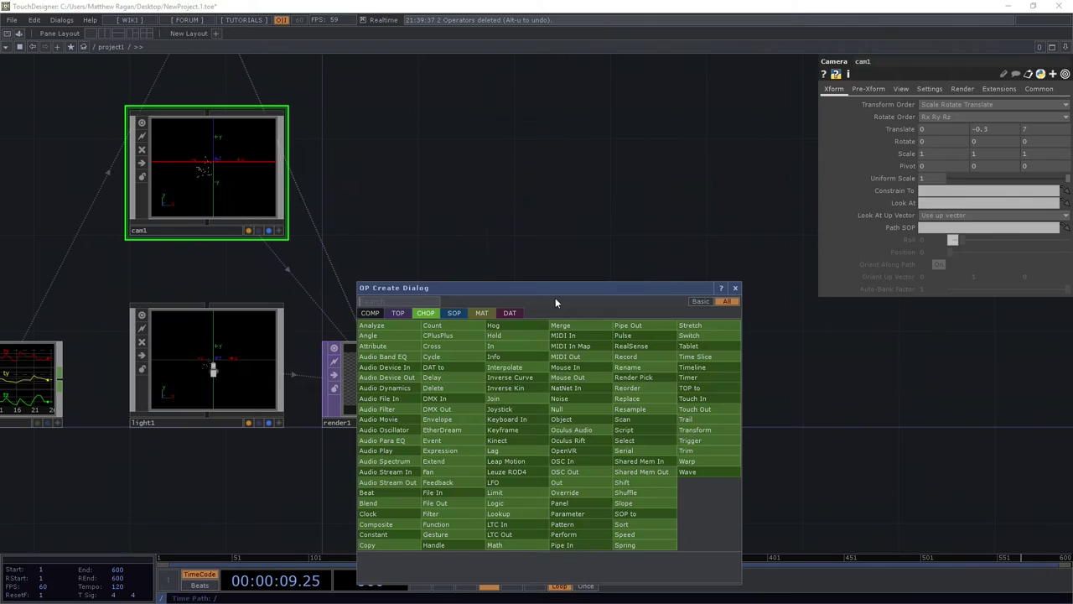
key("Tab")
type("fee")
left_click(398, 313)
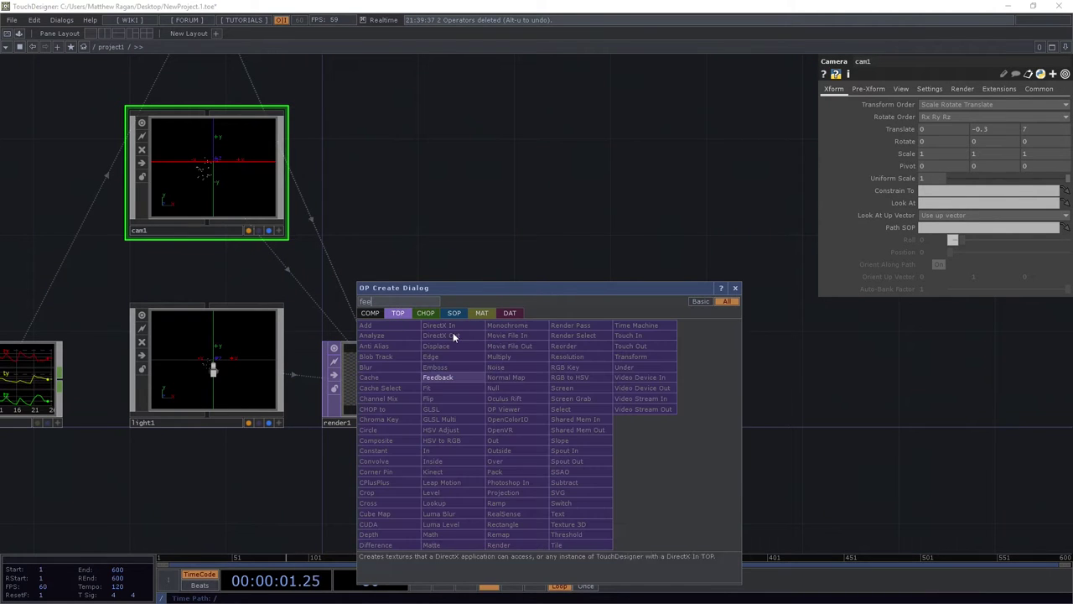
left_click(478, 380)
scroll(613, 282, "up", 2)
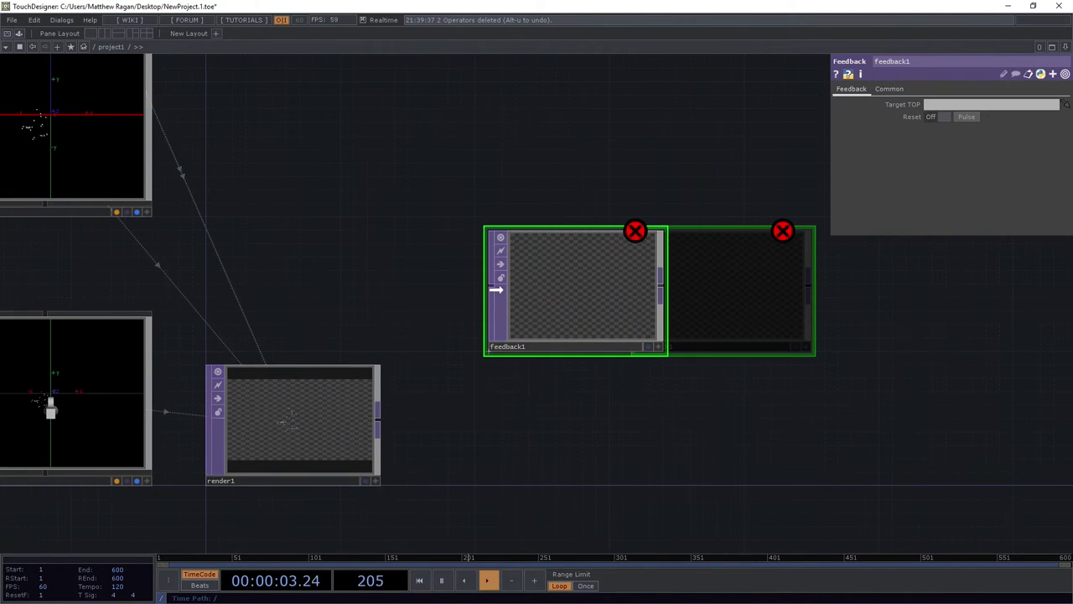
left_click_drag(377, 412, 476, 285)
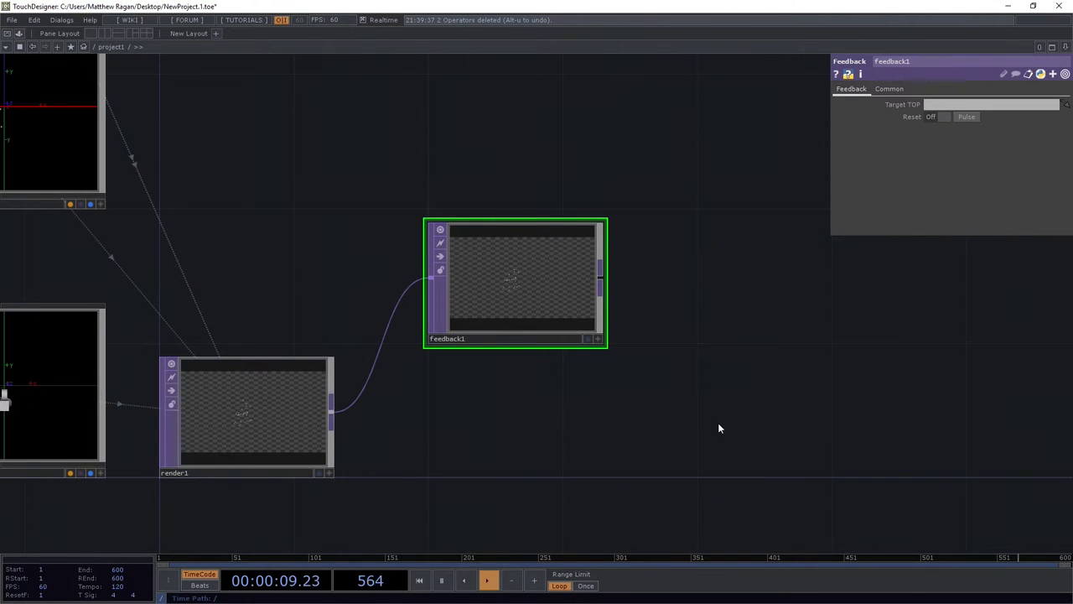
key("Tab")
type("comp")
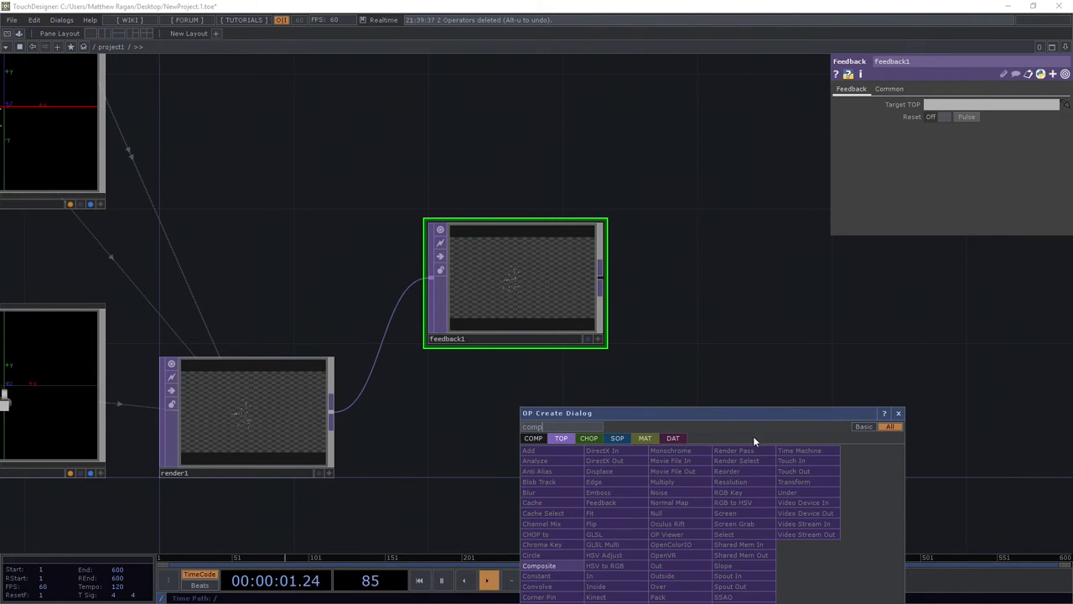
left_click(561, 558)
left_click_drag(727, 444, 762, 429)
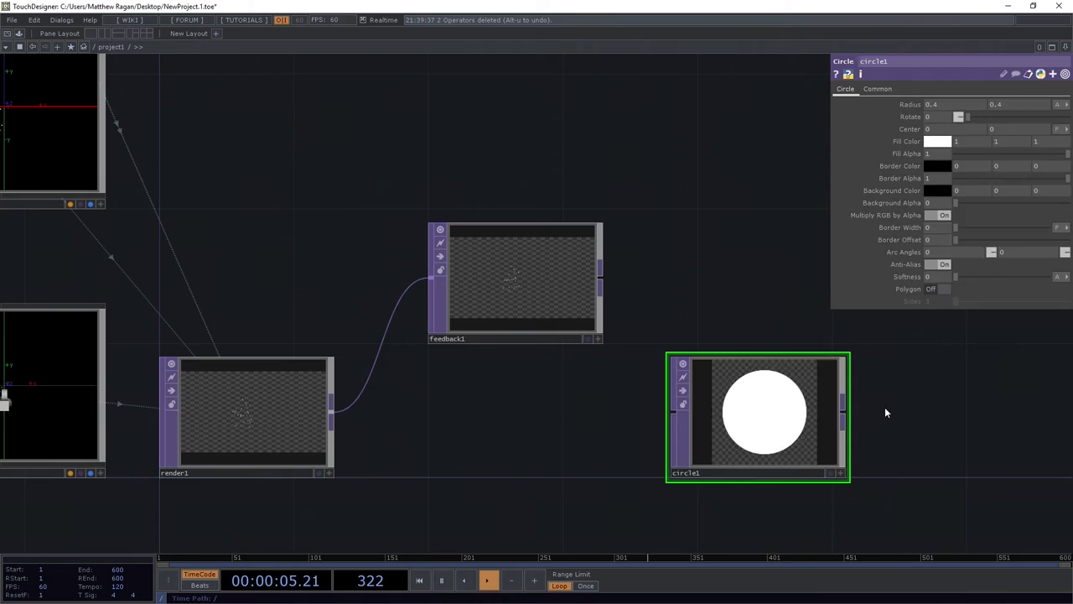
key("Delete")
- Add a Composite TOP after the feedback and wire feedback1 and render1 into it, in that order
key("Tab")
type("comp")
key("Return")
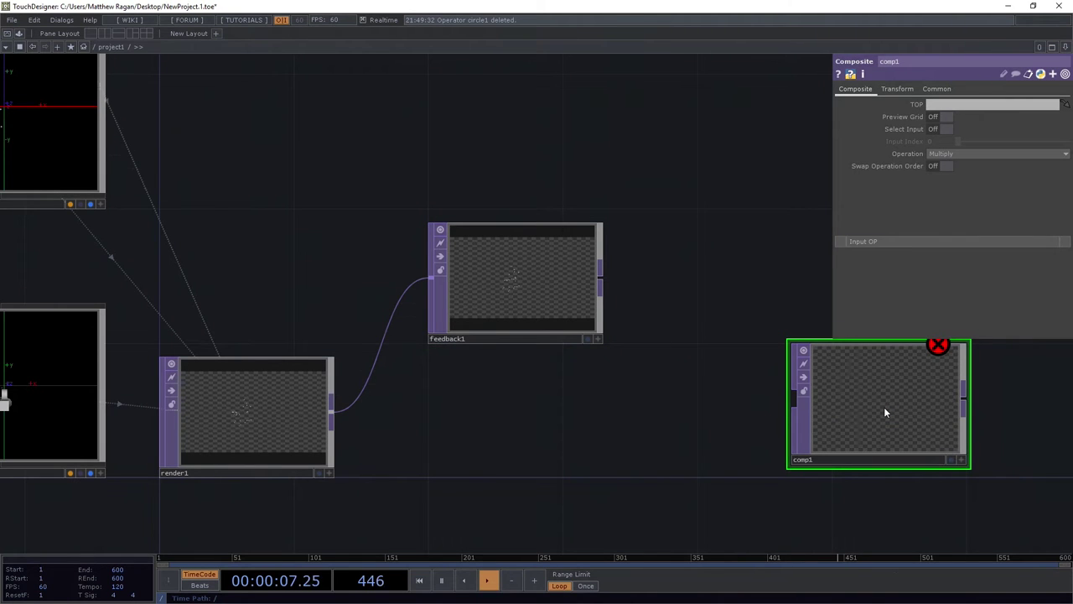
left_click_drag(885, 411, 791, 424)
left_click_drag(600, 276, 698, 409)
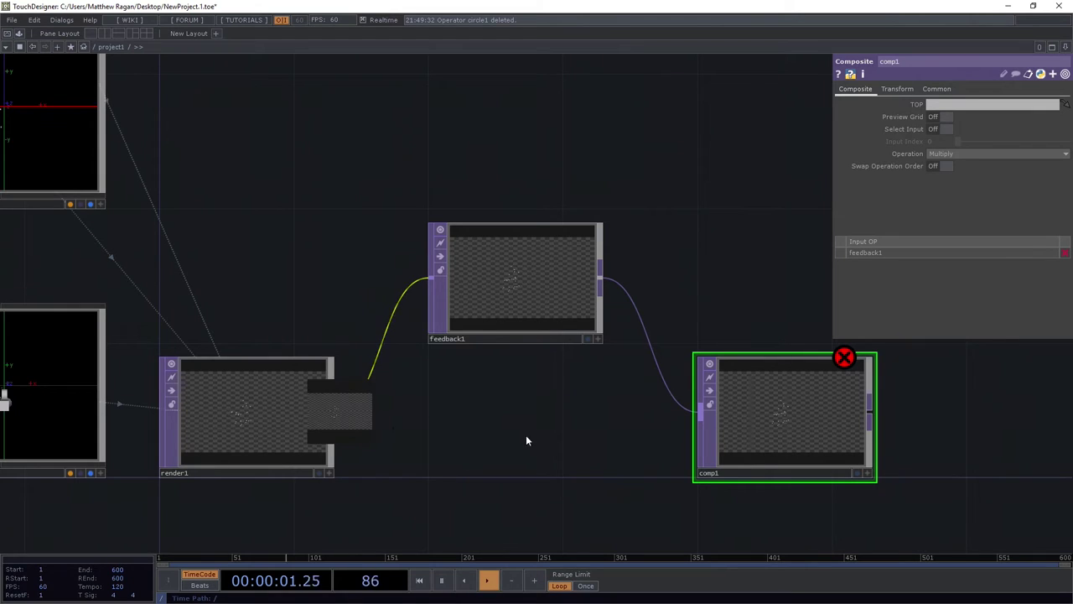
left_click_drag(337, 416, 703, 413)
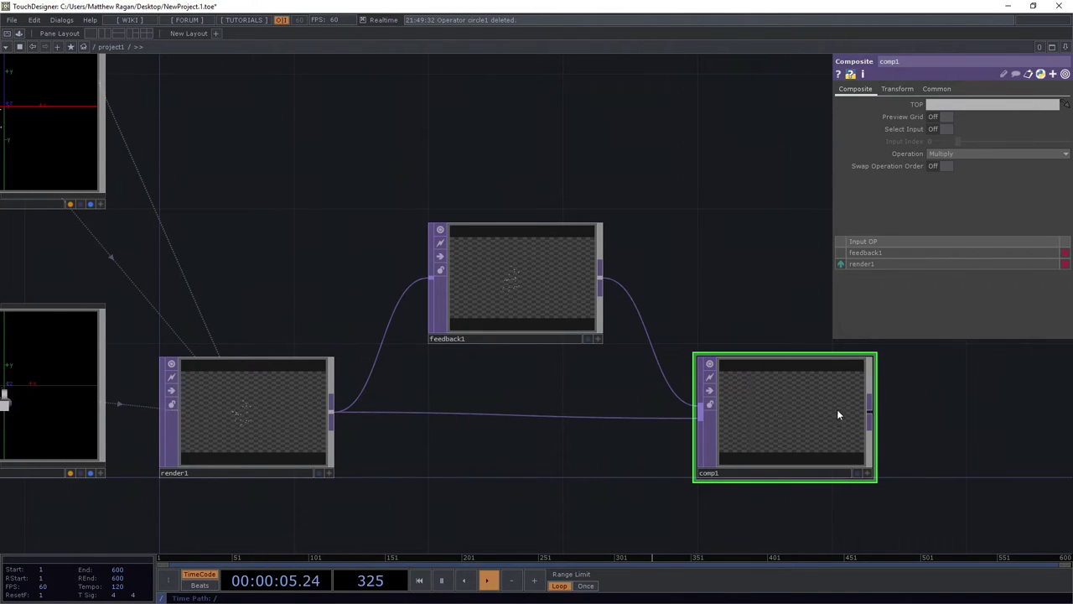
- Set the Composite TOP's operation to Add and inspect its combined output up close
left_click(956, 154)
left_click(948, 163)
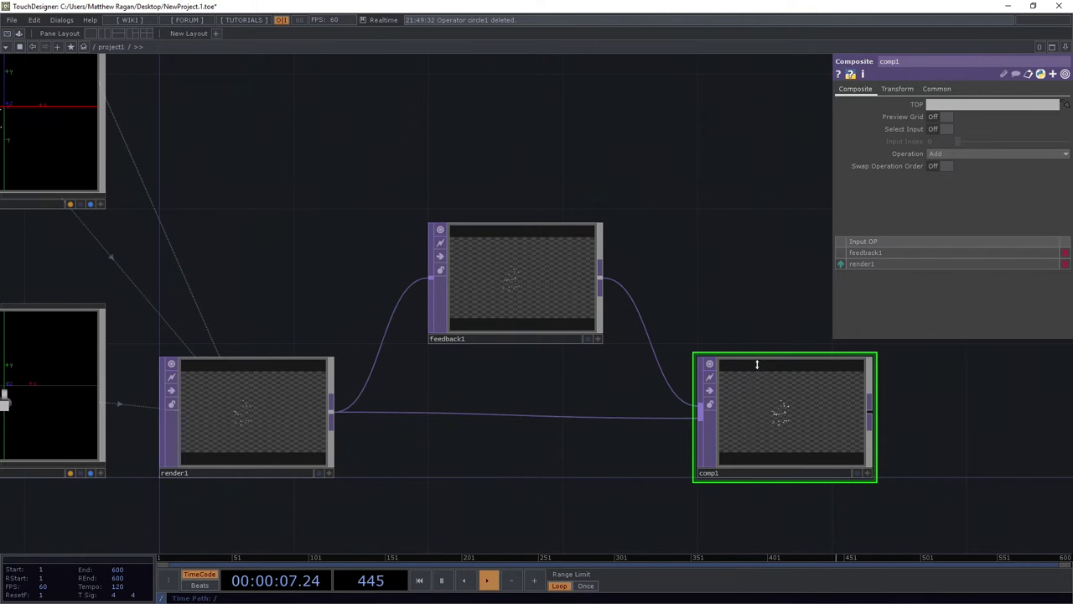
scroll(763, 369, "up", 3)
scroll(805, 423, "down", 3)
scroll(821, 444, "up", 5)
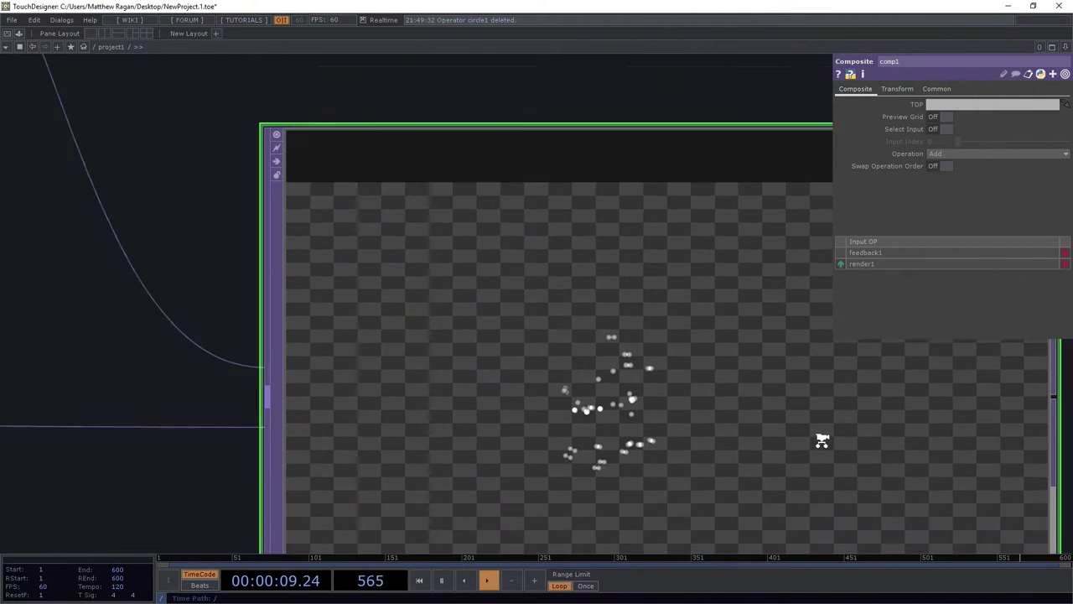
scroll(732, 408, "down", 5)
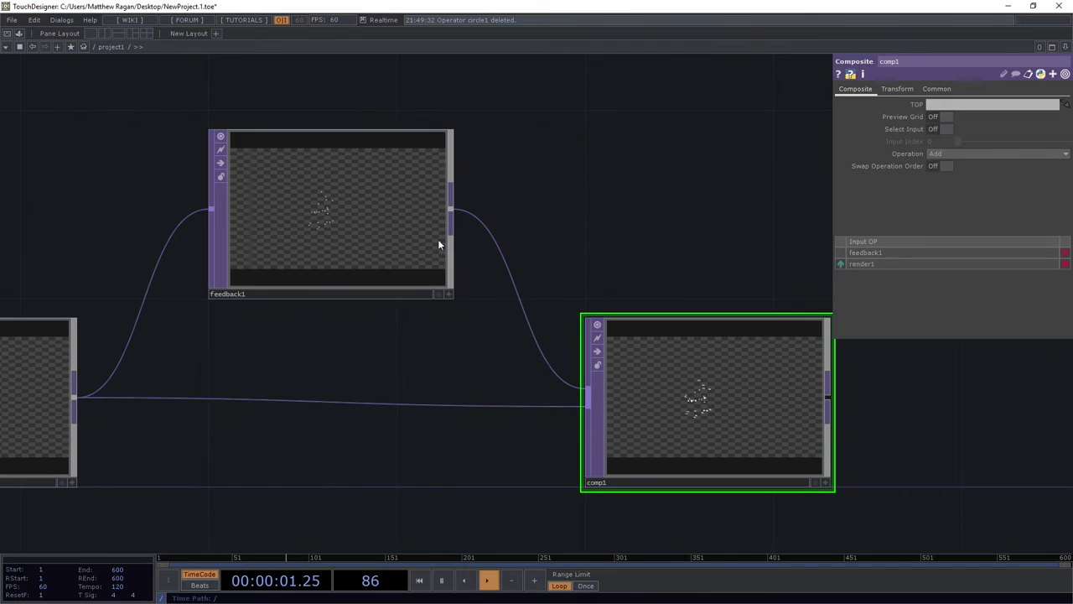
- Set feedback1's Target TOP to comp1 and inspect the composite's accumulated image
left_click(306, 165)
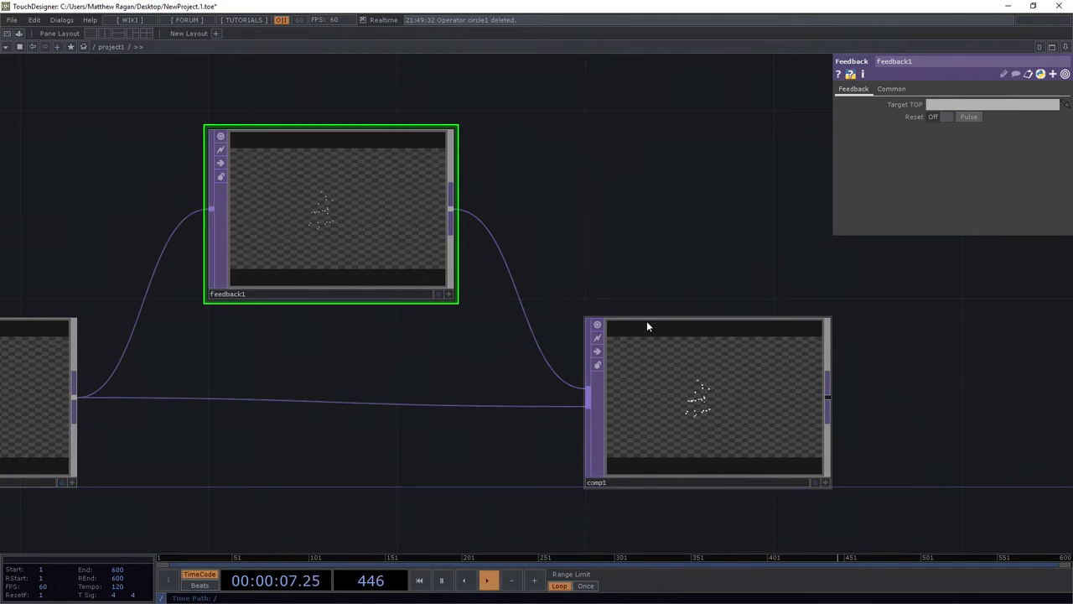
left_click_drag(721, 392, 946, 107)
scroll(724, 366, "up", 3)
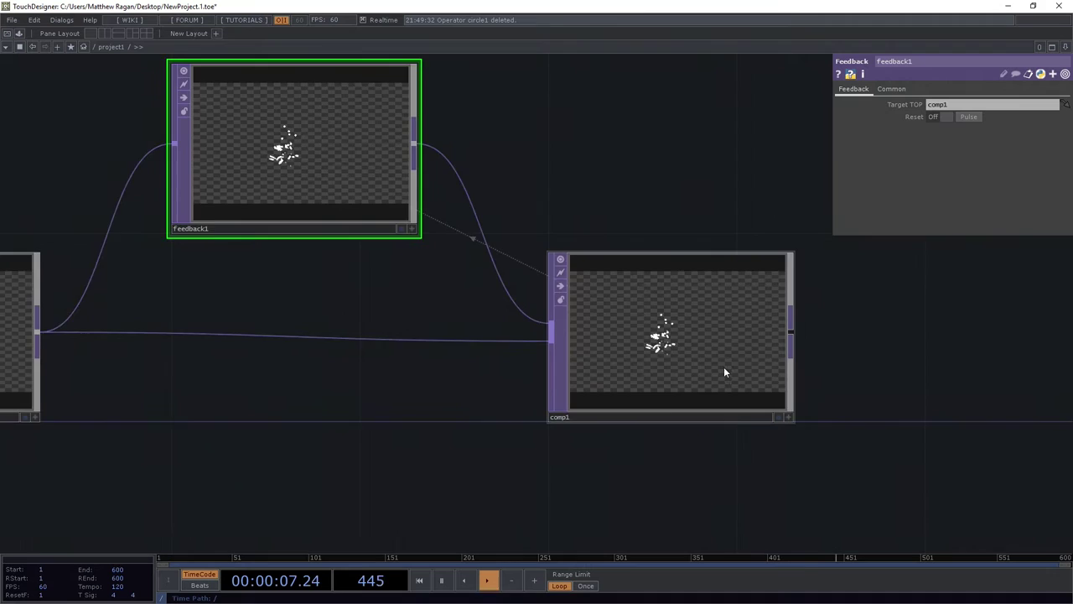
scroll(731, 354, "up", 2)
scroll(736, 355, "down", 1)
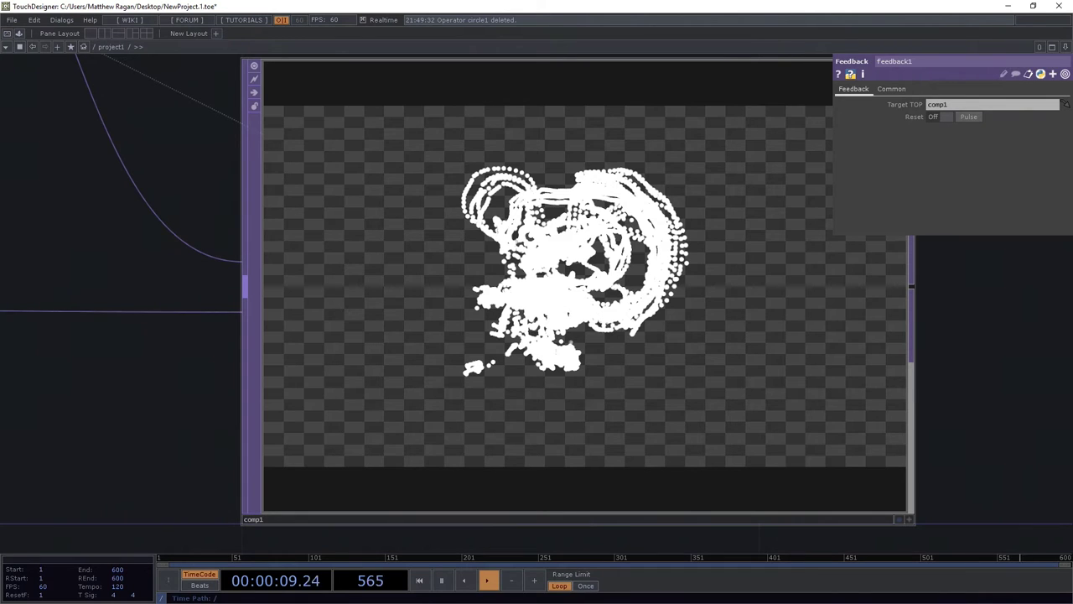
scroll(518, 296, "up", 3)
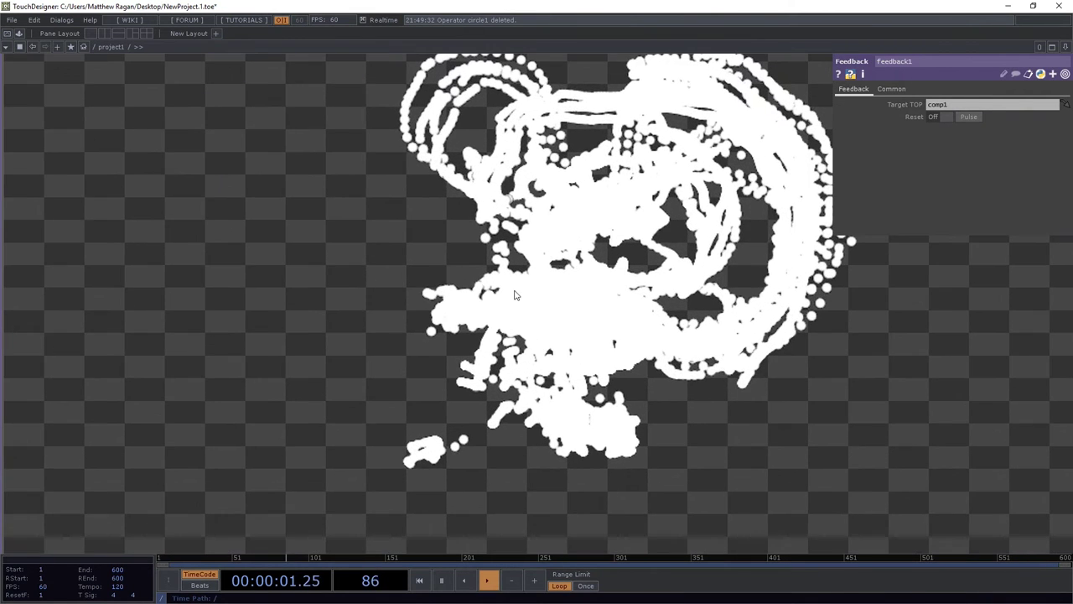
scroll(515, 135, "down", 4)
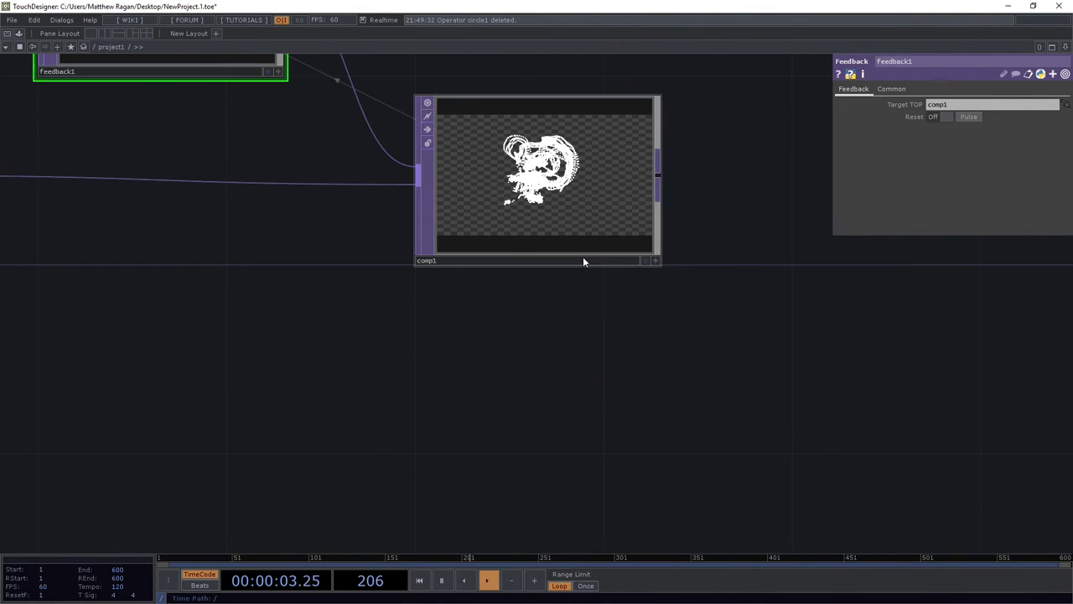
- Pulse the reset on feedback1 to clear its accumulated trails
left_click_drag(252, 114, 439, 189)
scroll(435, 189, "up", 4)
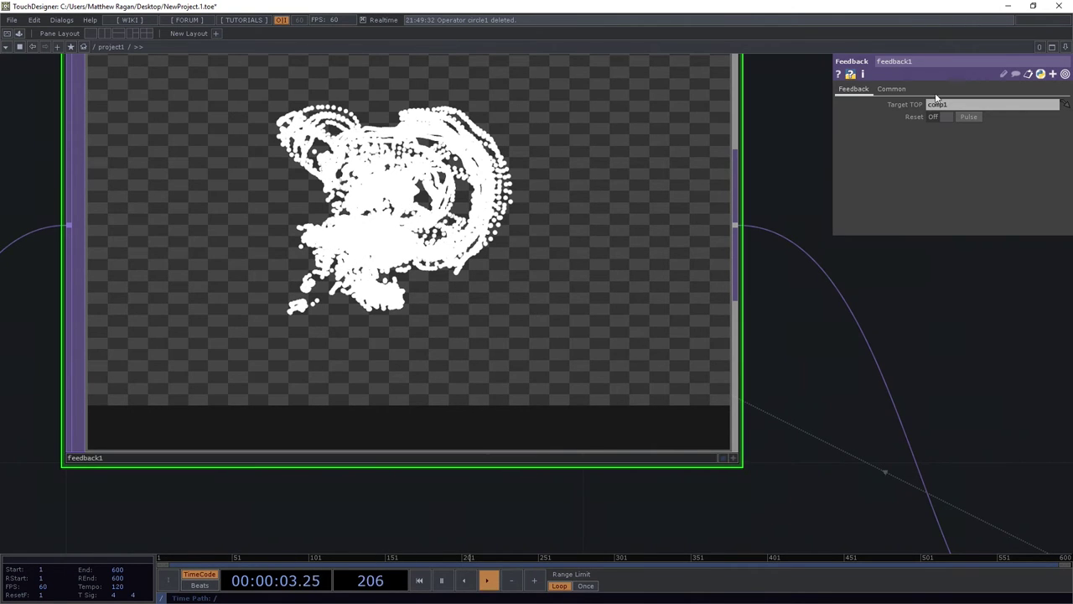
left_click(961, 118)
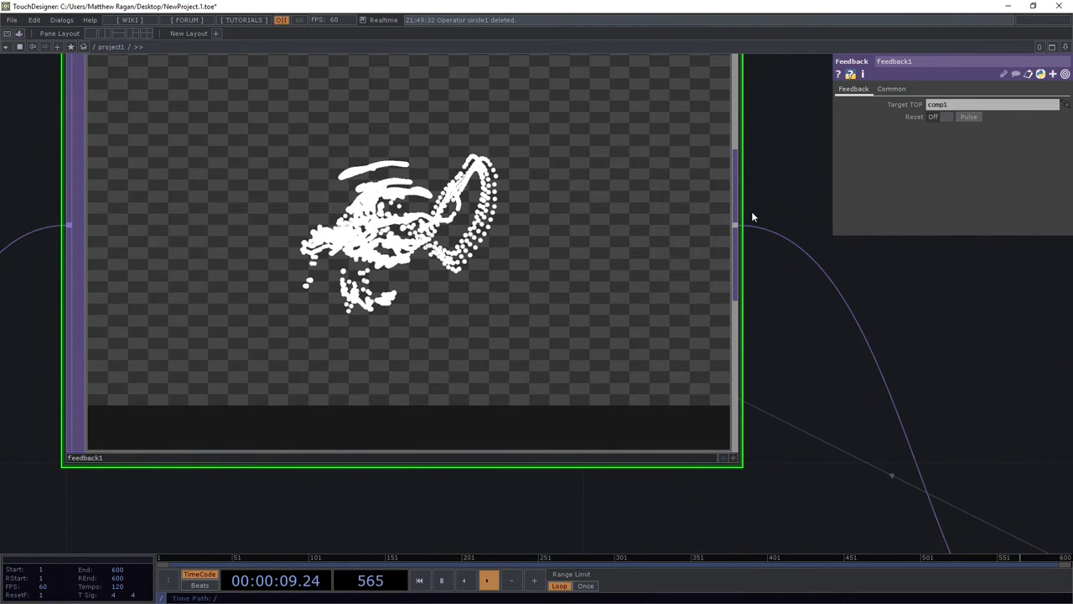
- Move comp1 farther away from feedback1 to make room between the two operators
scroll(931, 453, "down", 2)
left_click_drag(931, 453, 615, 325)
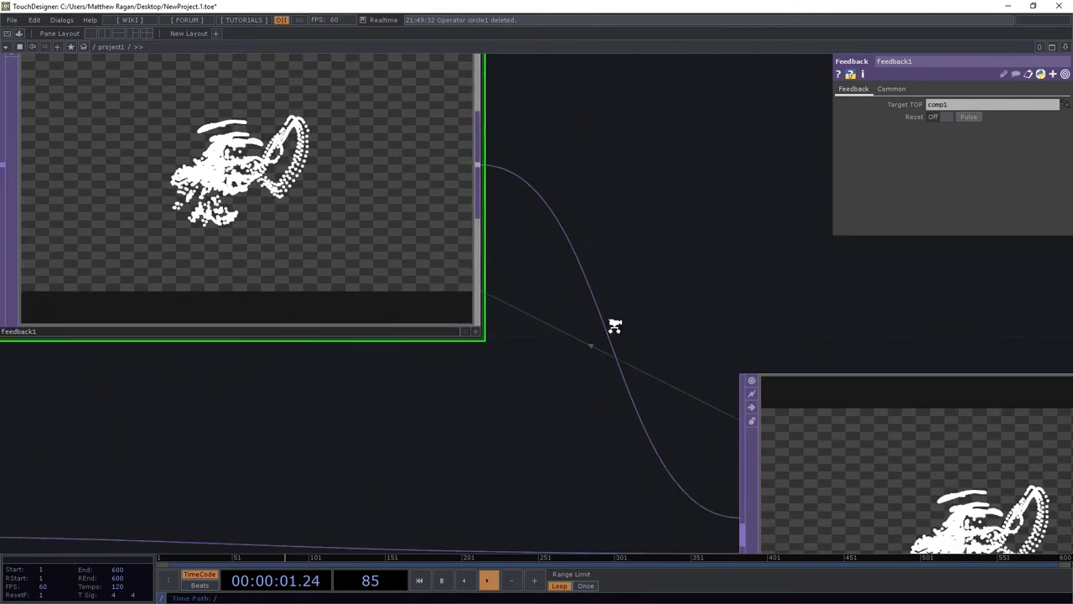
middle_click_drag(614, 325, 567, 298)
right_click_drag(666, 220, 835, 497)
left_click_drag(601, 483, 429, 428)
left_click_drag(666, 421, 914, 421)
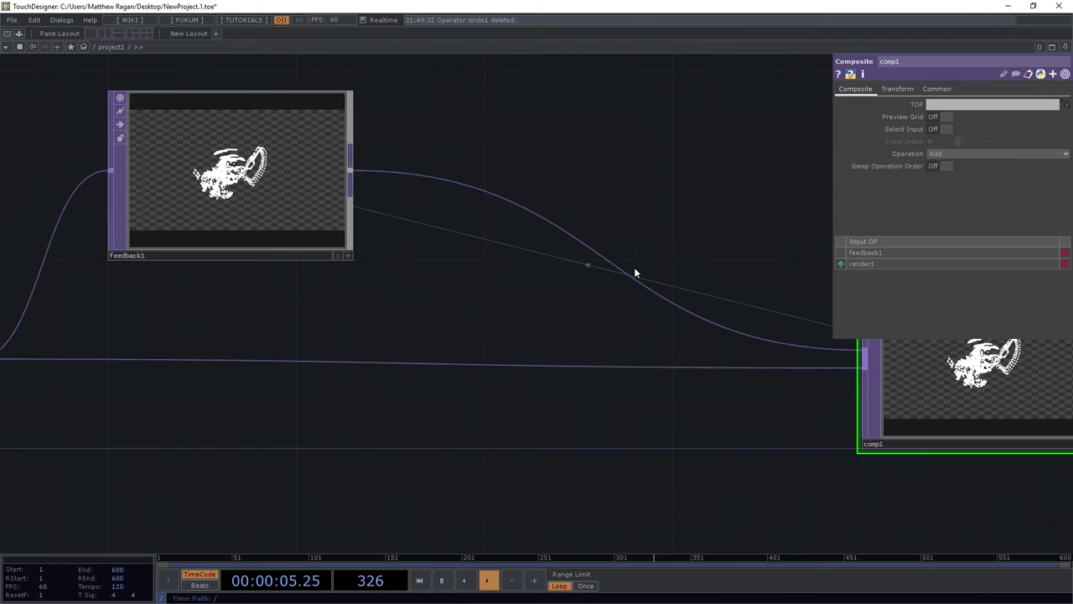
- Insert a Level TOP into the connection between feedback1 and comp1 and position it between the two operators
right_click(620, 264)
left_click(642, 250)
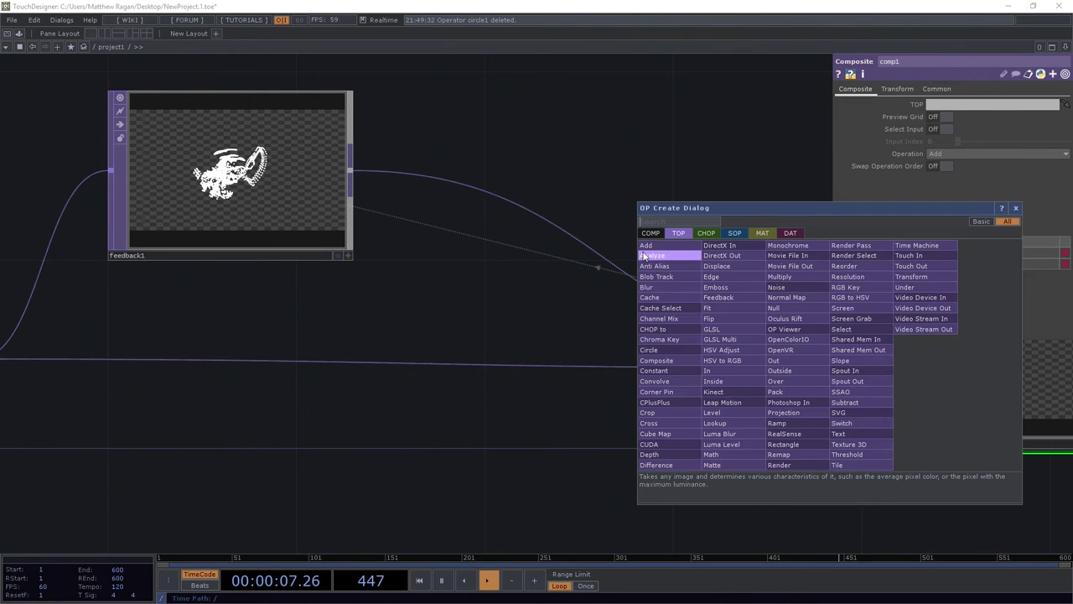
type("lev")
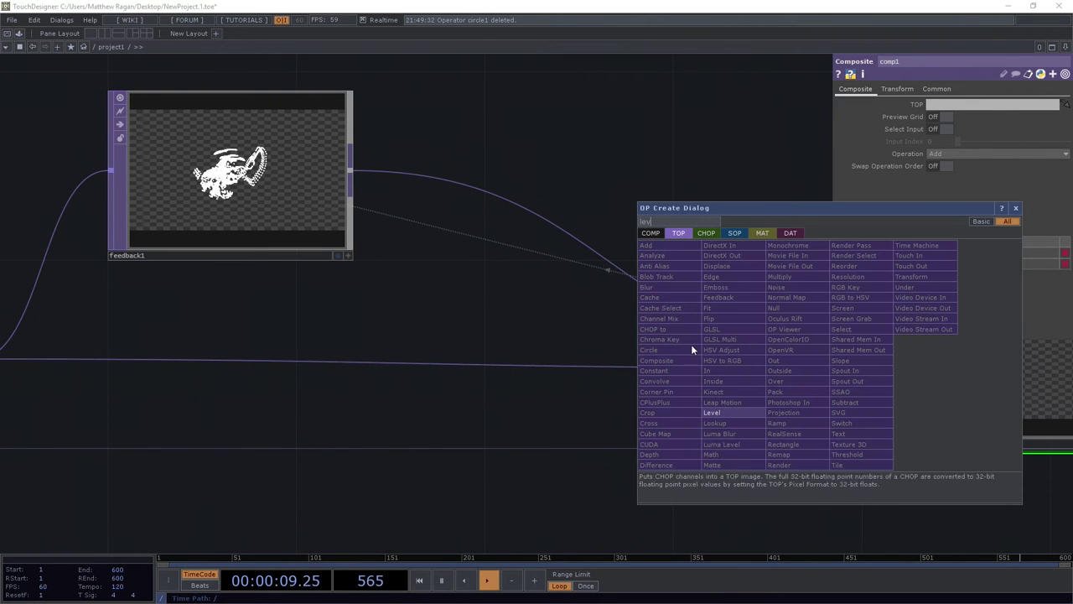
left_click(739, 413)
left_click(652, 189)
left_click_drag(611, 323, 558, 335)
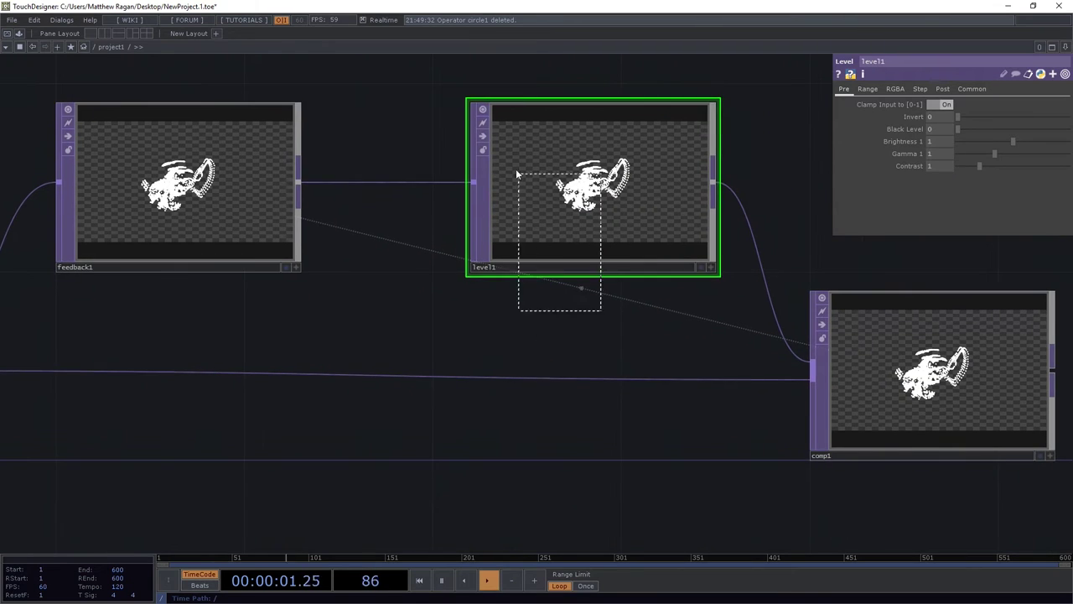
left_click_drag(579, 194, 560, 194)
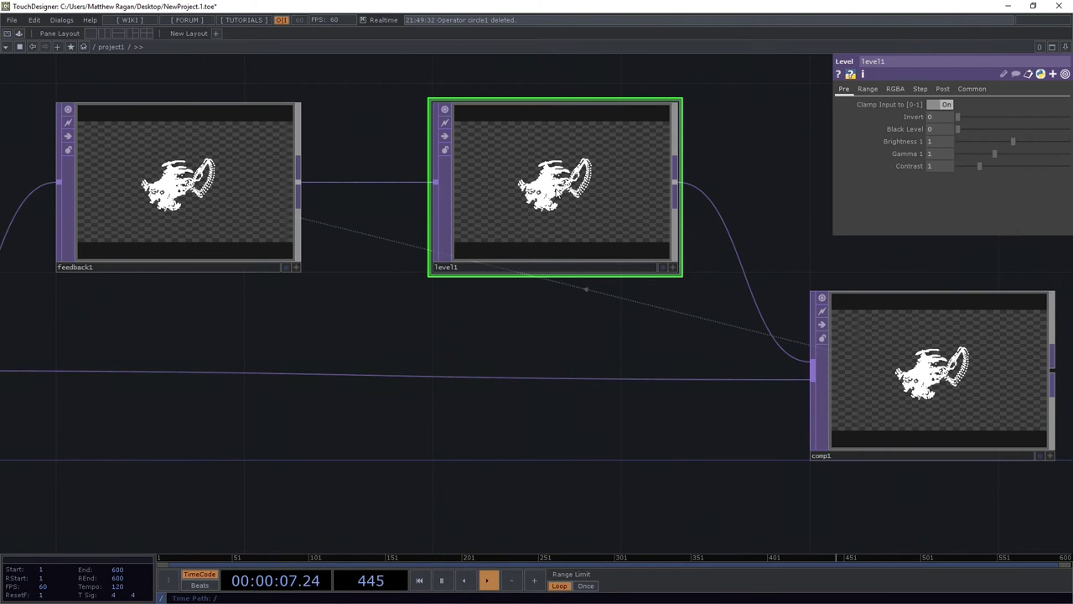
- Set level1's post Opacity to 0.9 so the feedback trails fade out
scroll(788, 154, "up", 2)
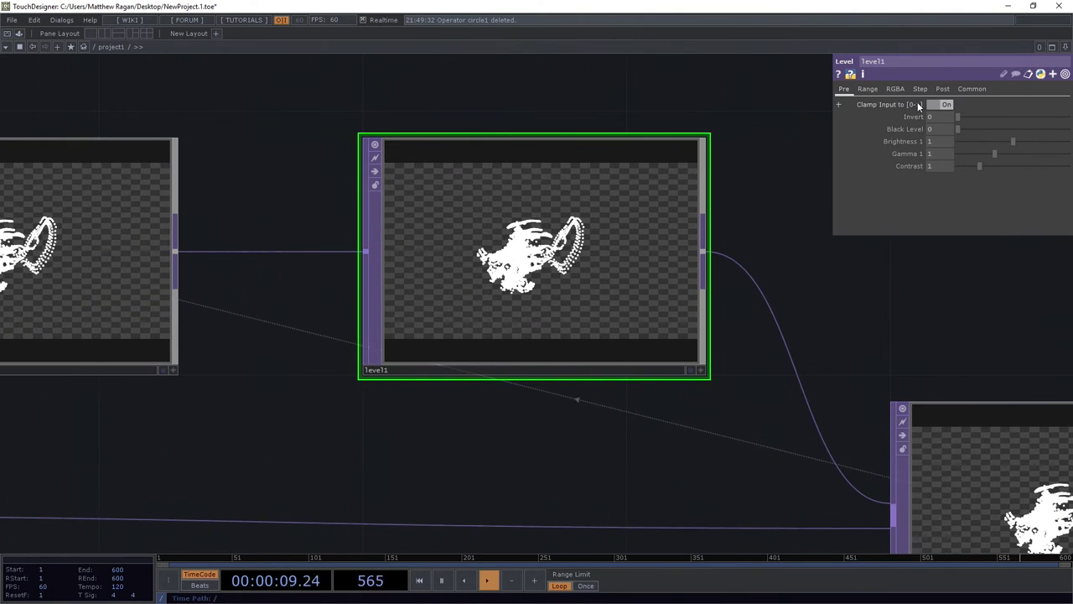
left_click(869, 89)
left_click(897, 89)
left_click(940, 90)
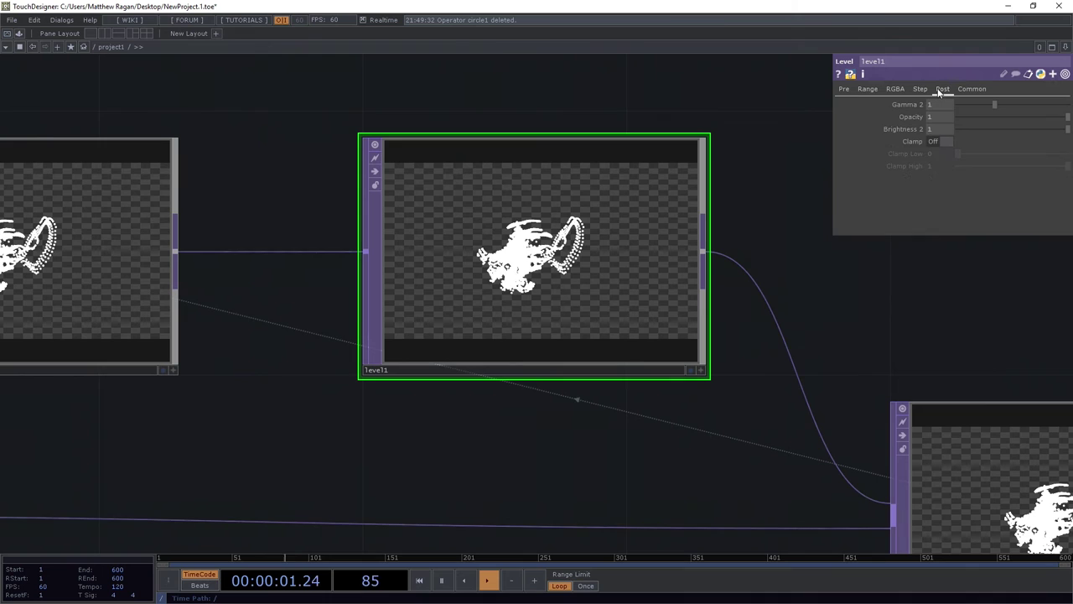
type(",9")
key("Return")
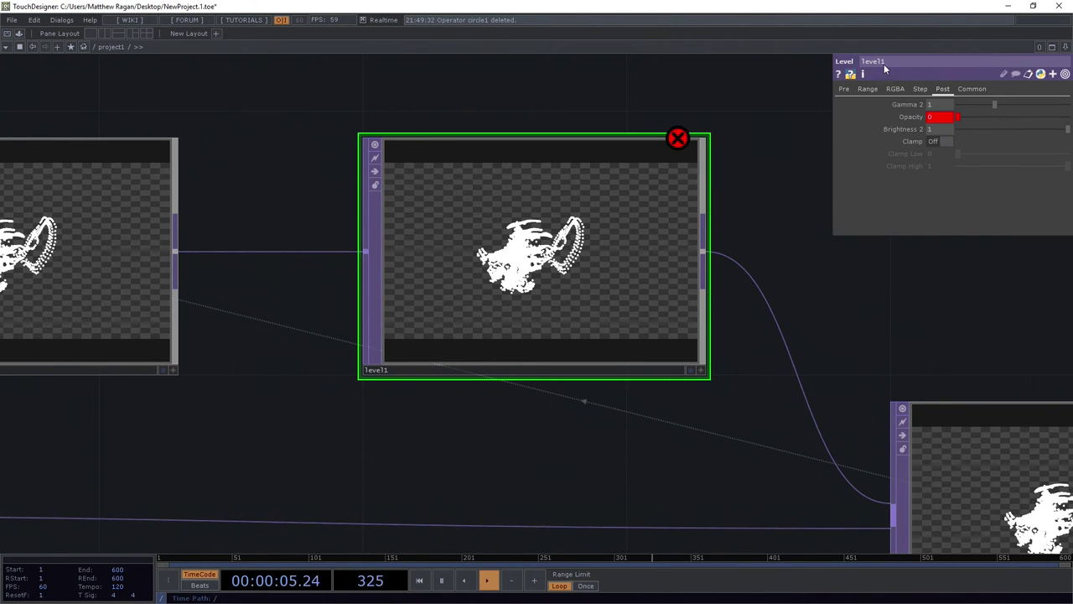
left_click(913, 117)
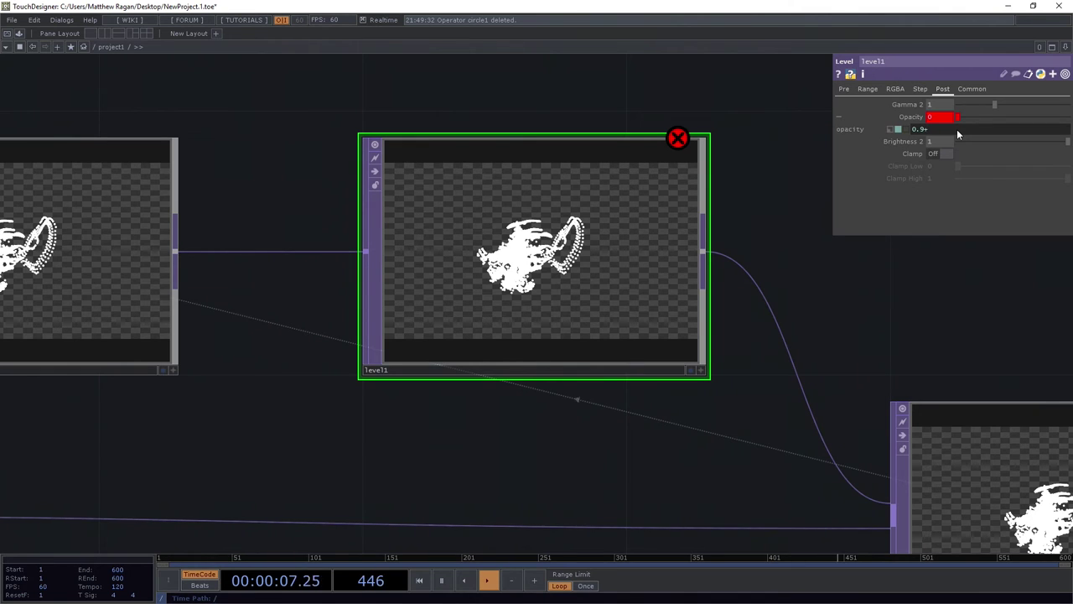
key("Return")
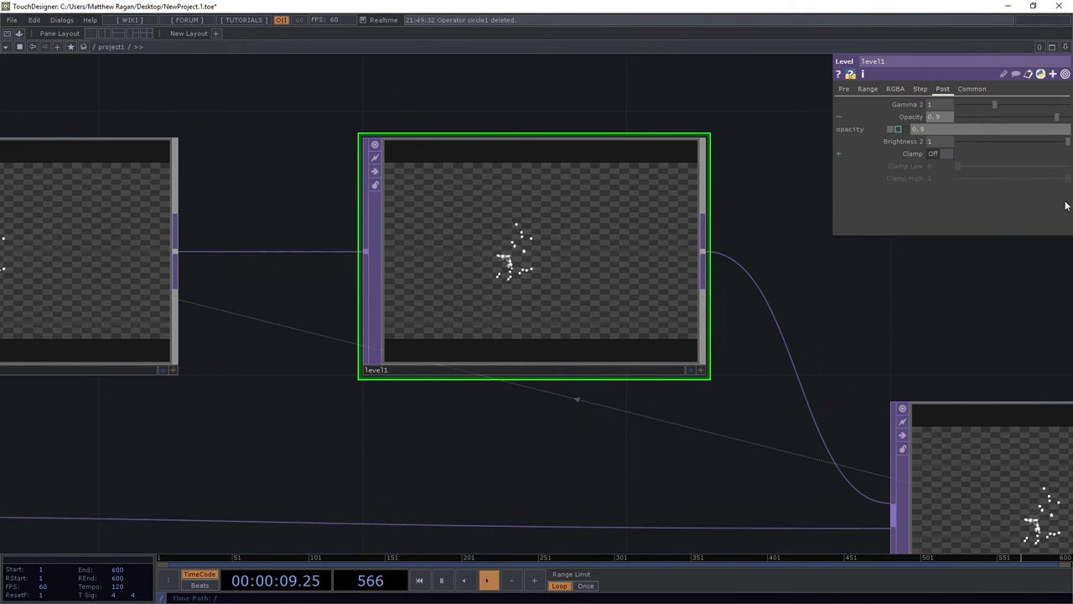
- Lengthen the trails by raising level1's Opacity to 0.95 and finally to 0.97, inspecting its image up close
scroll(654, 209, "up", 3)
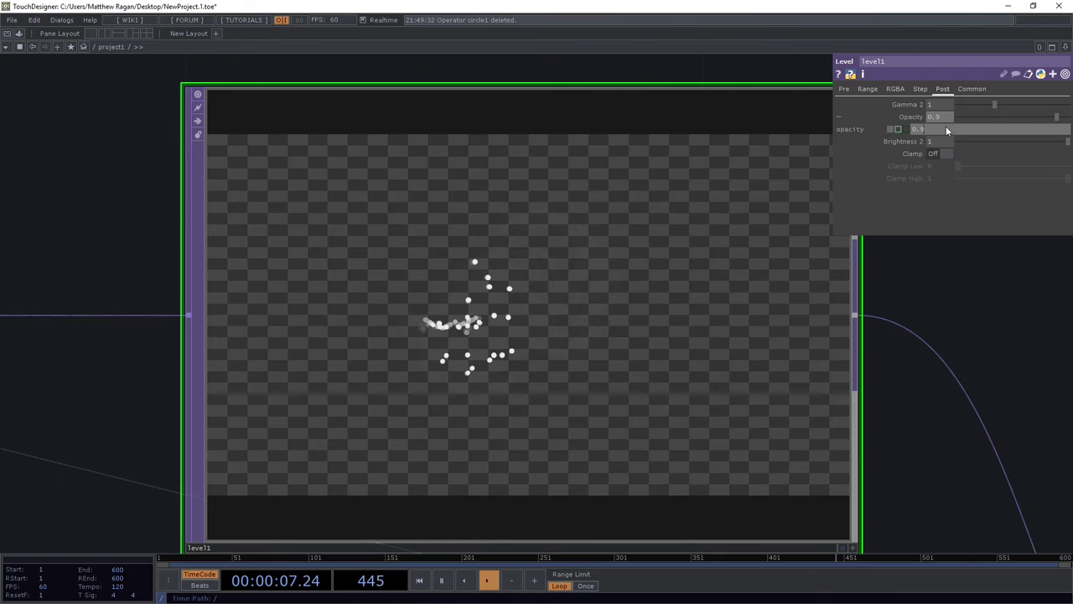
type("5")
key("Return")
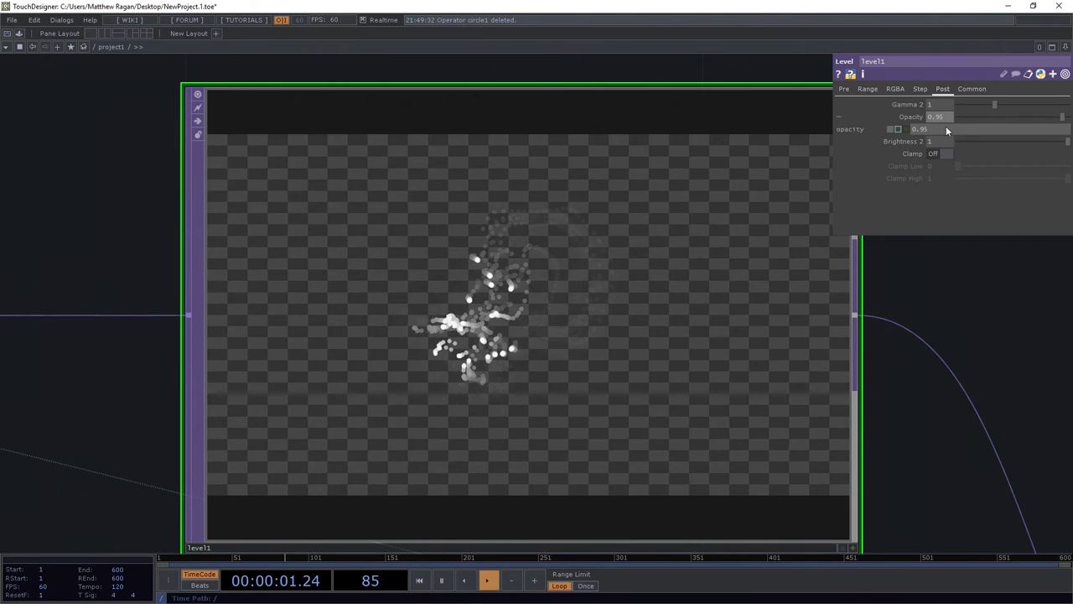
left_click(947, 126)
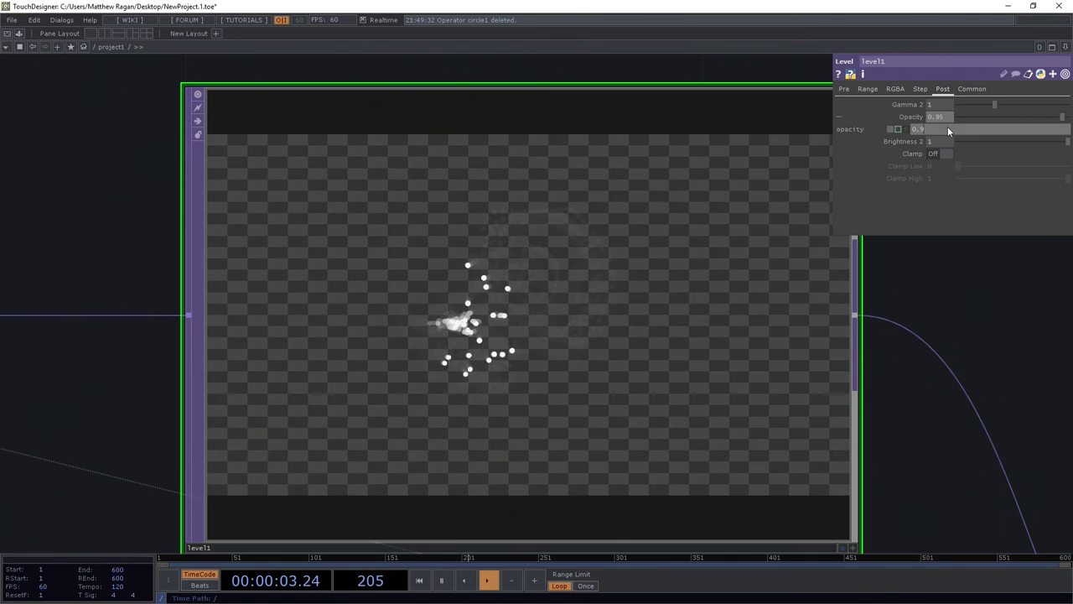
type("7")
key("Return")
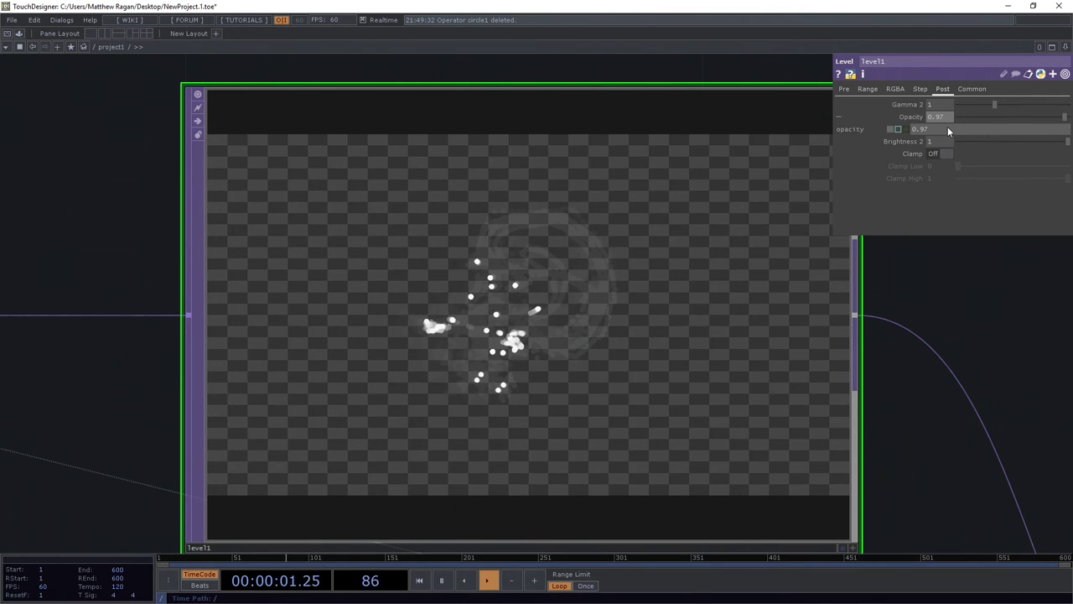
- Open level1's output in a separate floating viewer window and make that window slightly smaller
scroll(537, 249, "down", 2)
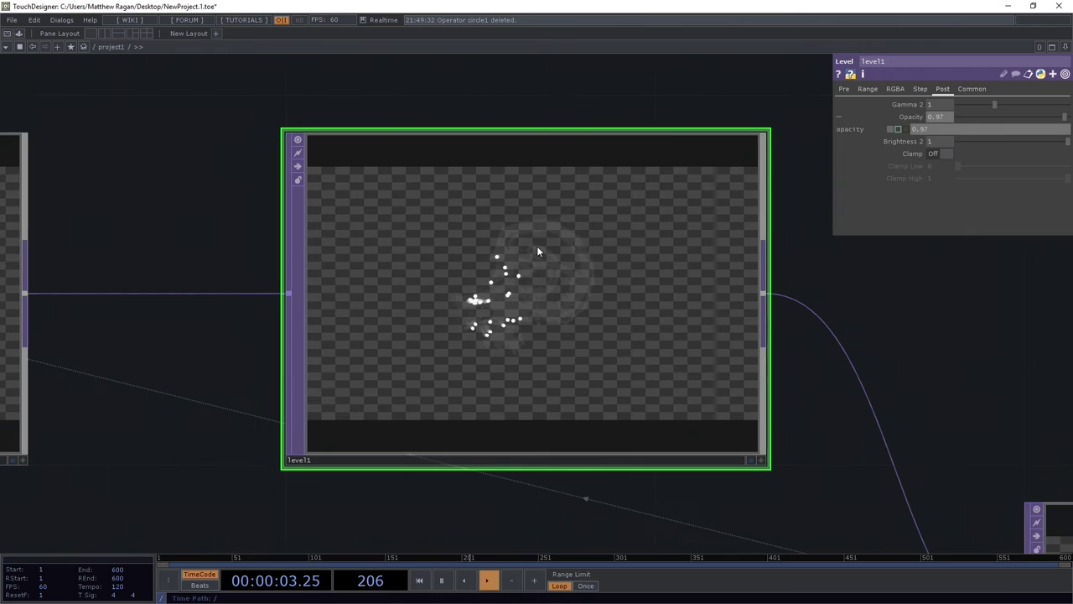
right_click(539, 248)
left_click(558, 232)
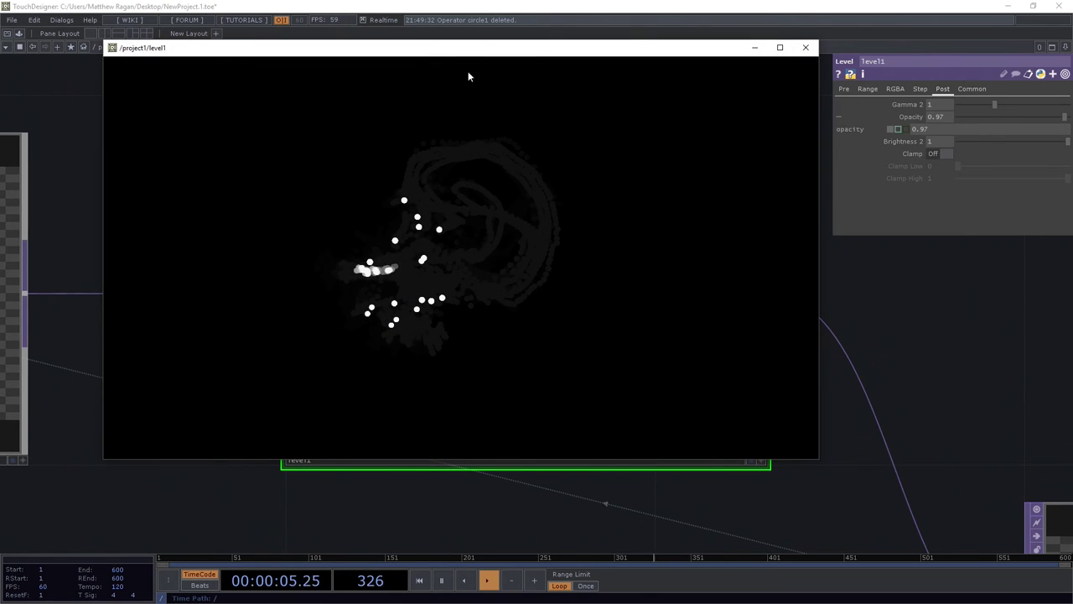
left_click_drag(467, 45, 464, 83)
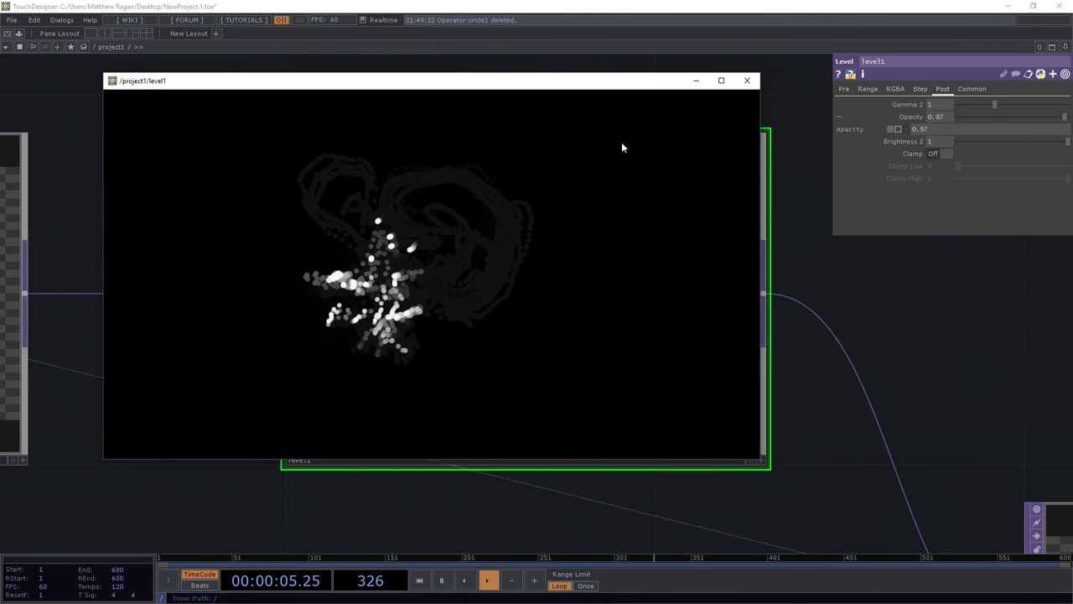
- Set comp1's Pixel Format to 16-bit float (RGBA) and shrink the floating level1 viewer a little further
left_click_drag(791, 442, 663, 316)
left_click_drag(873, 381, 784, 251)
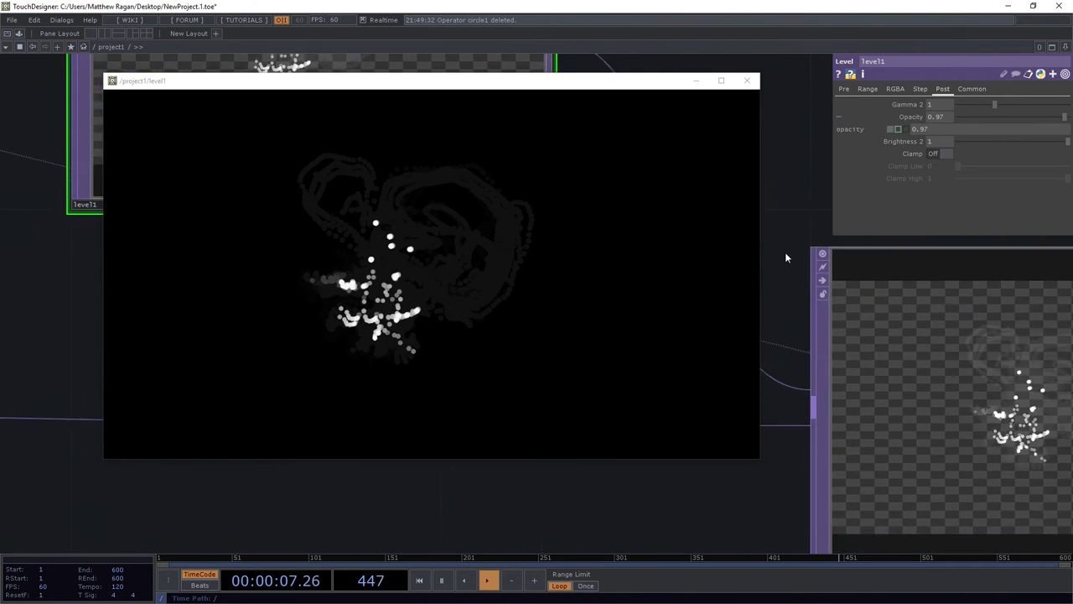
middle_click_drag(784, 252, 819, 453)
left_click(843, 347)
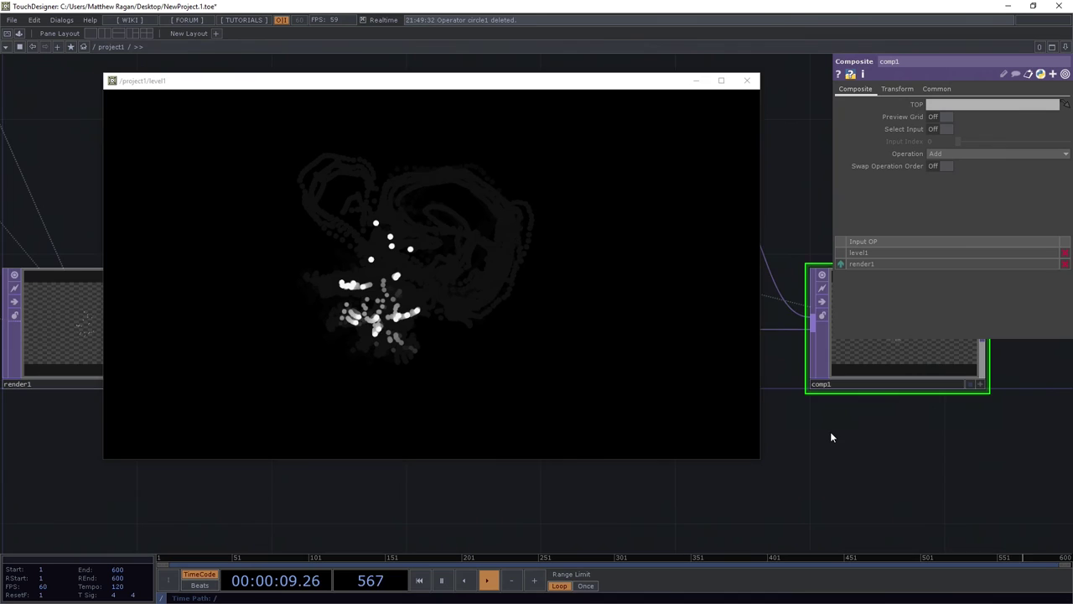
left_click_drag(830, 432, 829, 500)
left_click(937, 89)
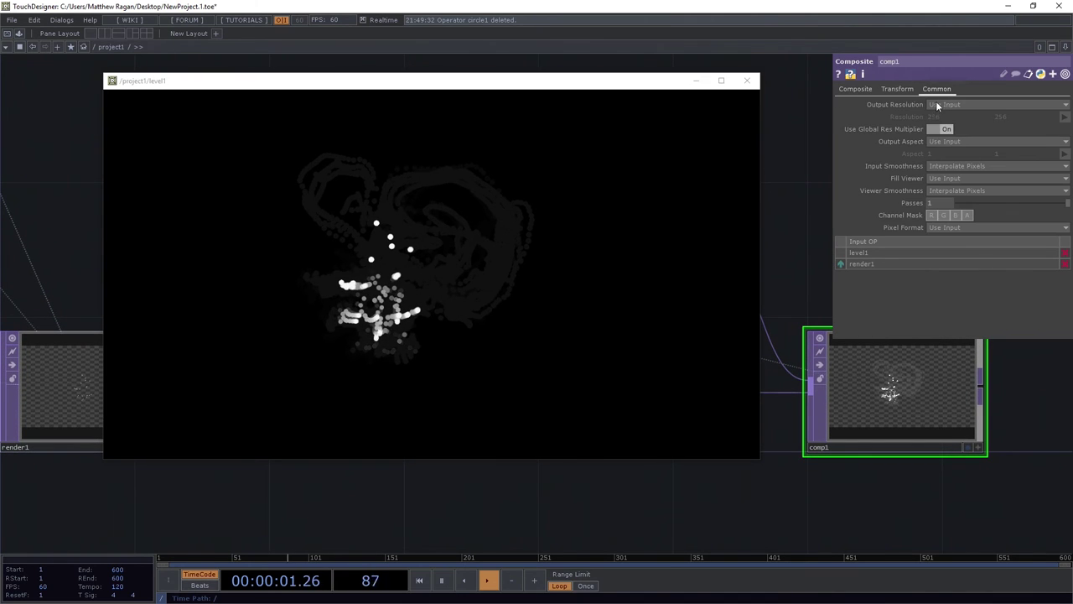
left_click(961, 229)
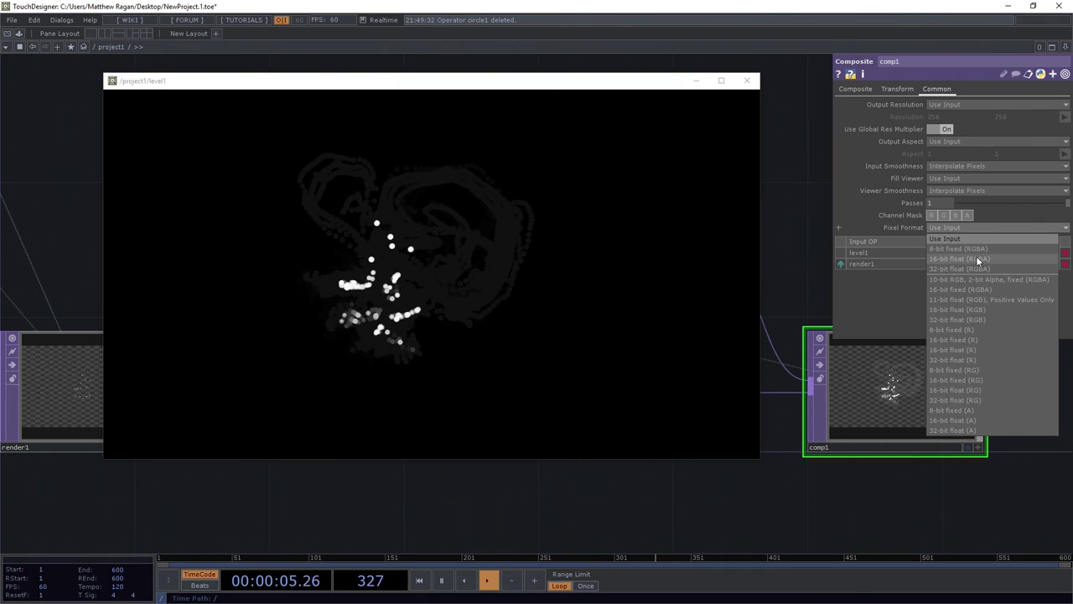
left_click(976, 261)
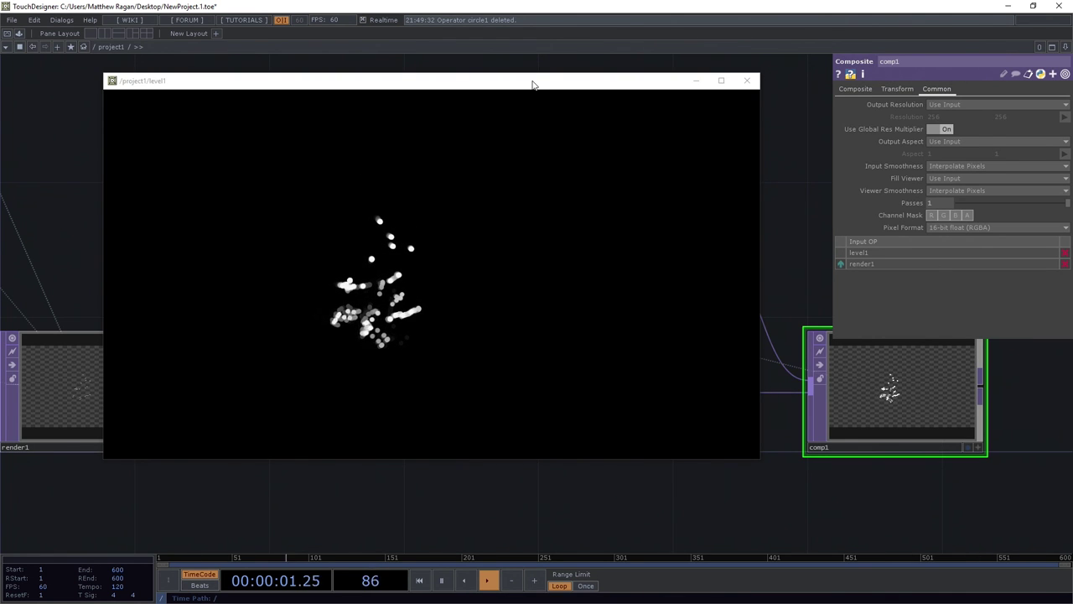
left_click_drag(530, 75, 620, 98)
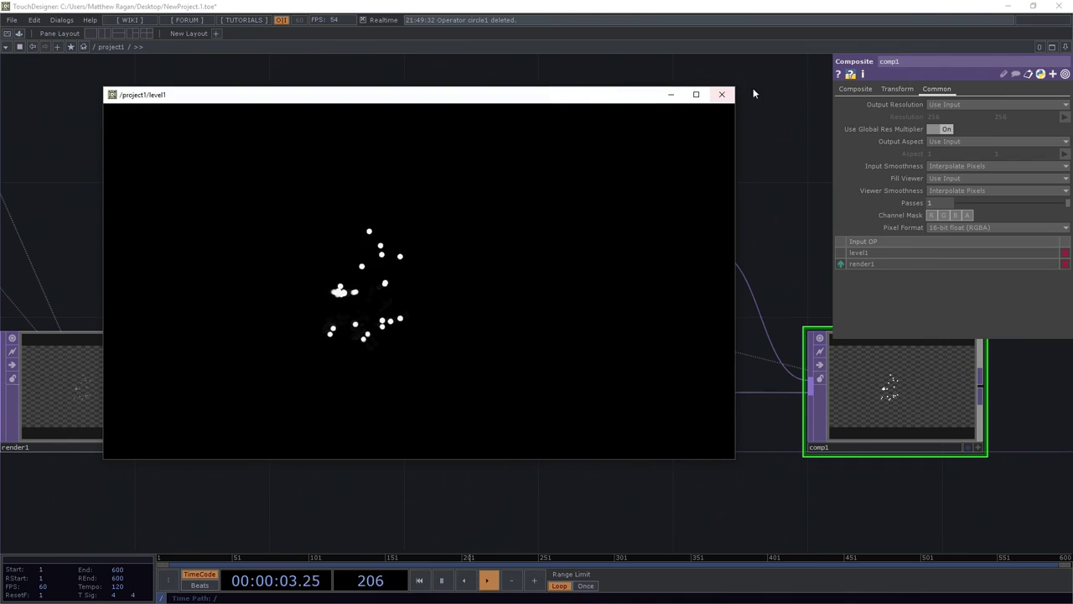